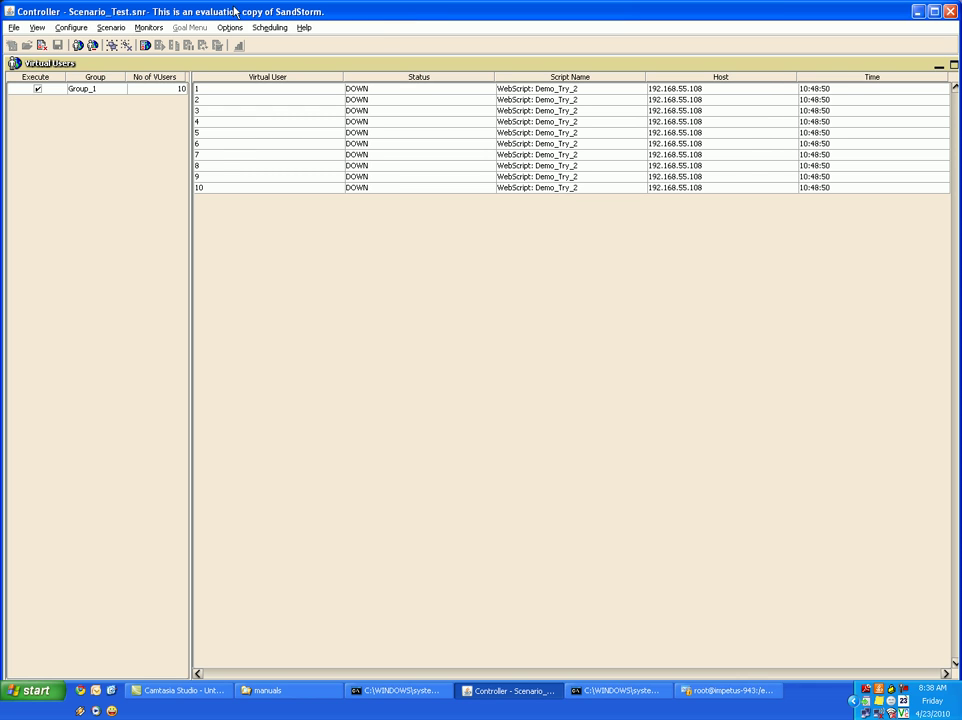
# Add server 192.168.32.12 to the monitored servers with the Unix Resources monitor.
pyautogui.click(148, 28)
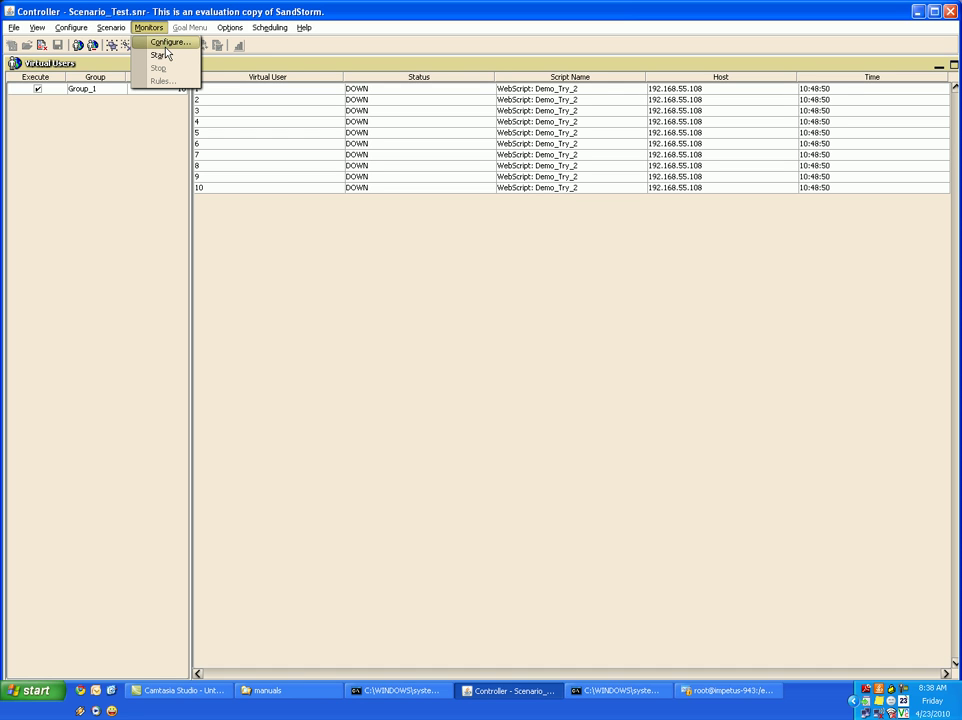
pyautogui.click(166, 45)
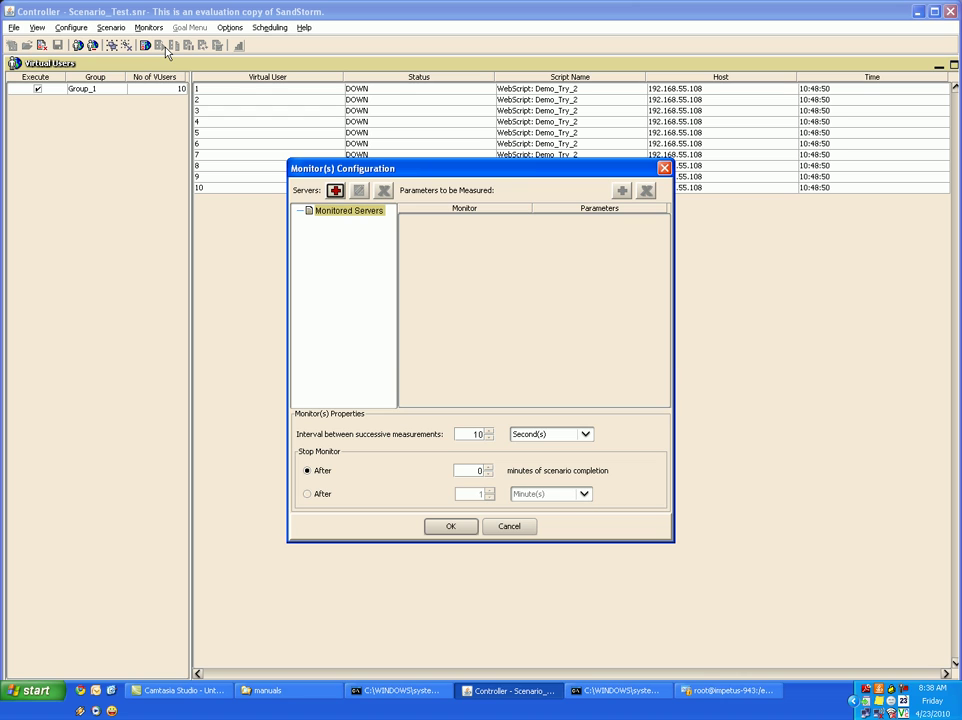
pyautogui.click(336, 194)
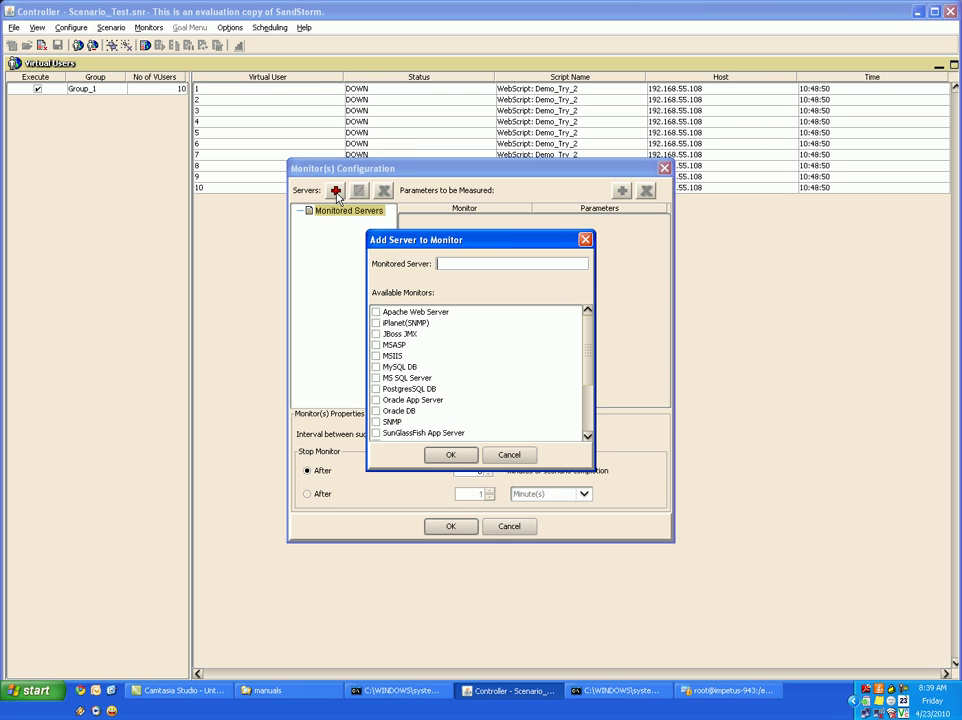
pyautogui.write('192.168.32.12')
pyautogui.scroll(-3, 456, 386)
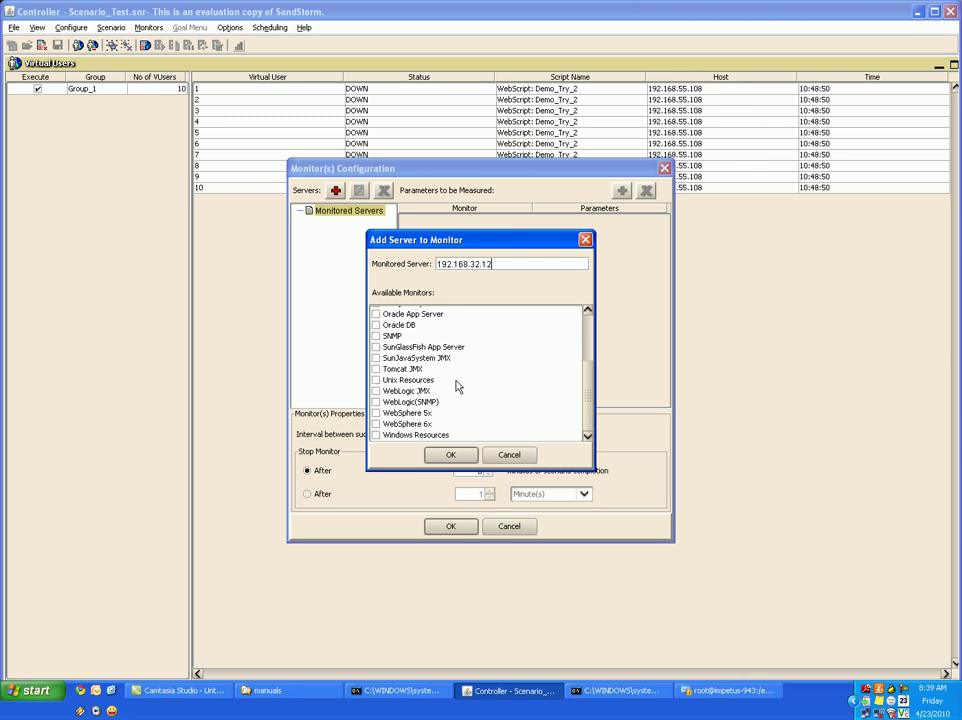
pyautogui.click(377, 381)
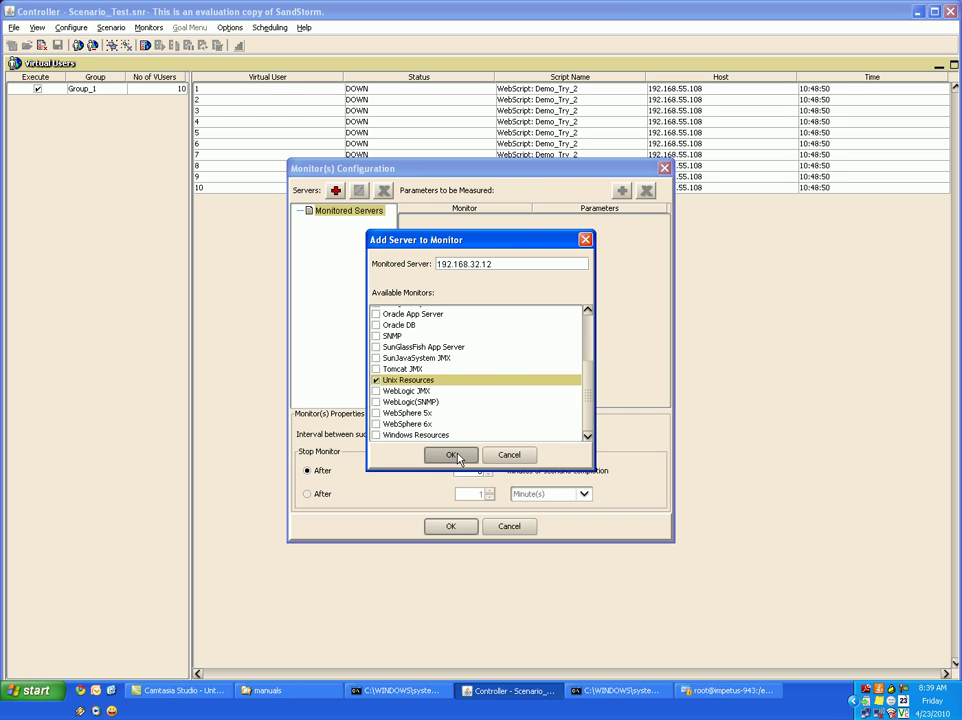
pyautogui.click(452, 455)
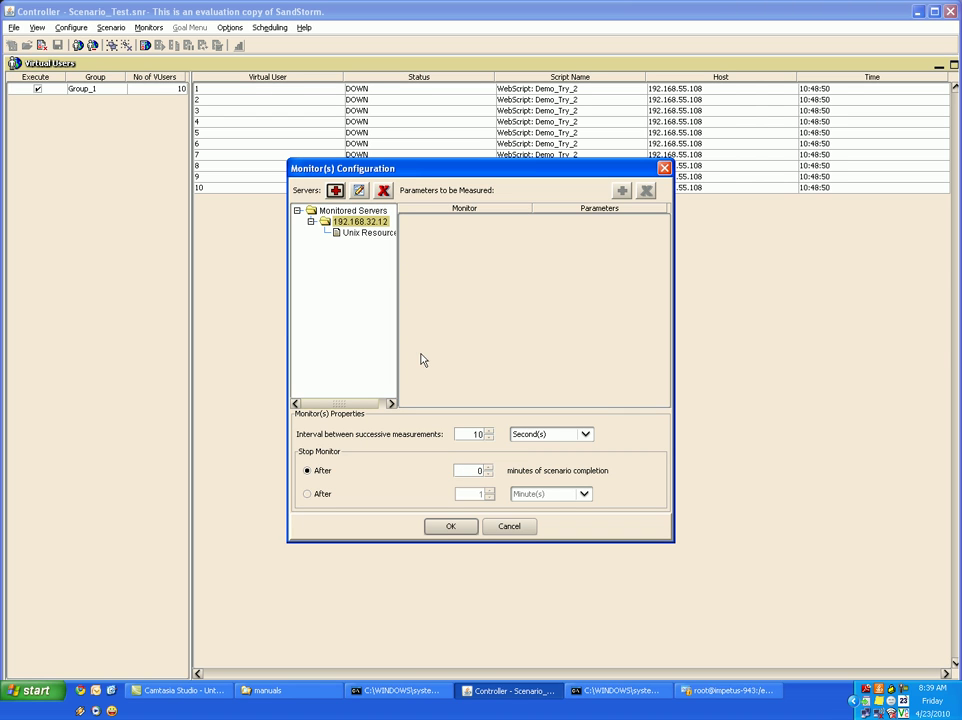
# For the server's Unix Resources monitor, select Context switch rate, CPU utilization, Disk transfer rate, Incoming packets error rate and Incoming packets rate.
pyautogui.click(369, 233)
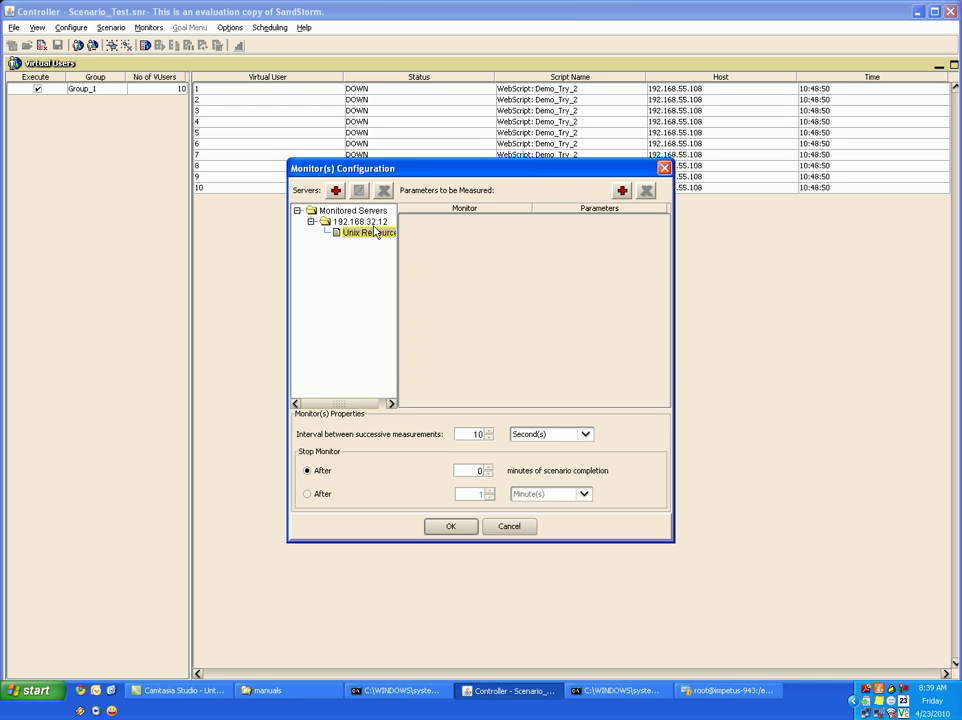
pyautogui.click(378, 236)
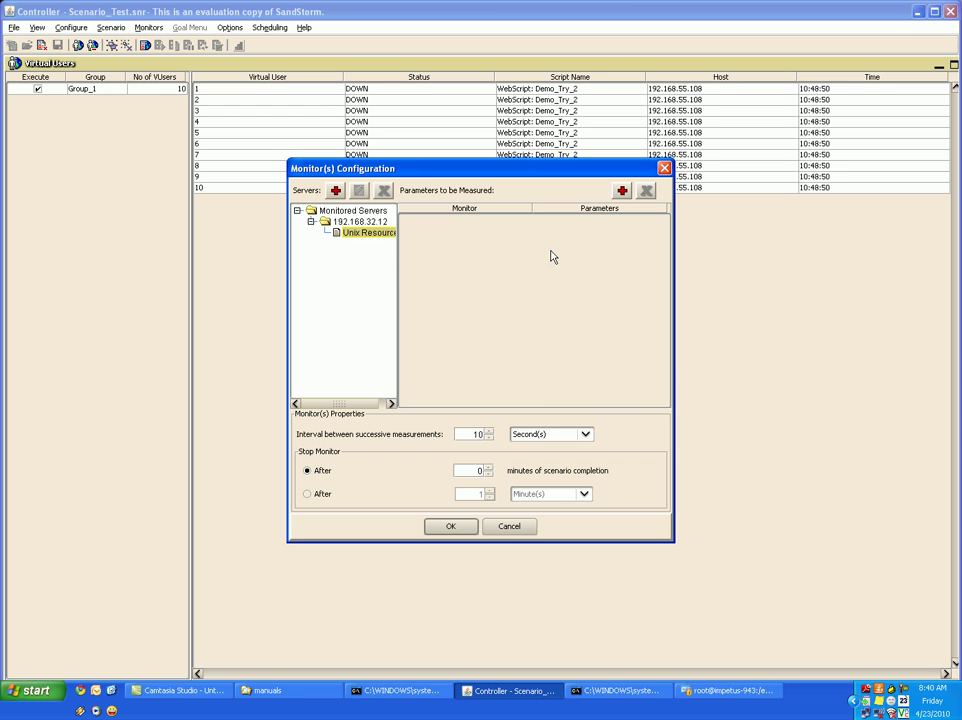
pyautogui.click(622, 191)
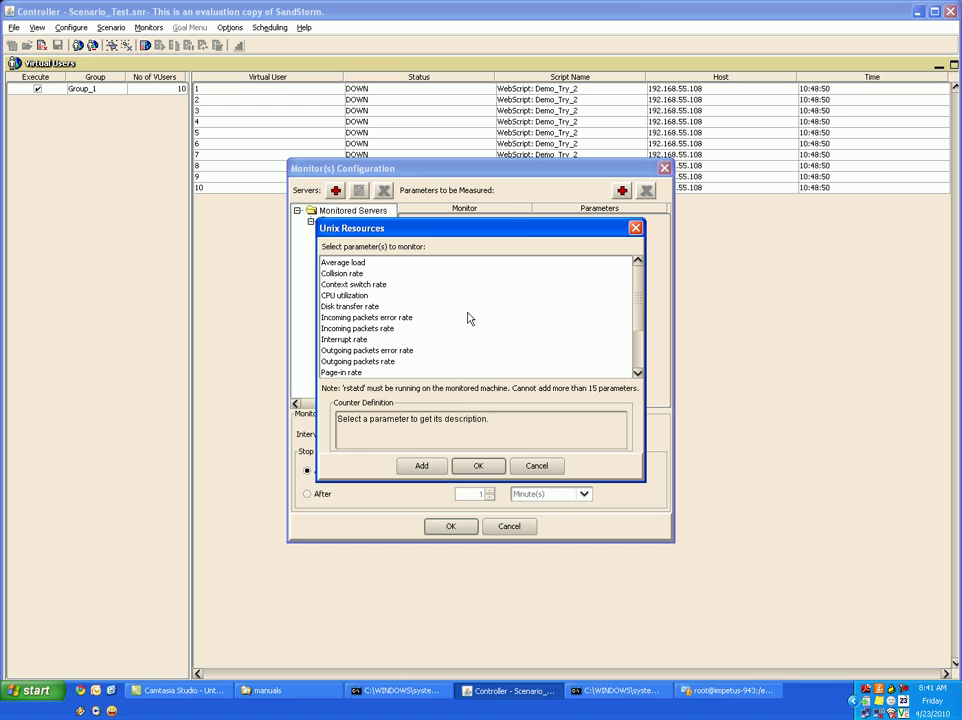
pyautogui.click(365, 286)
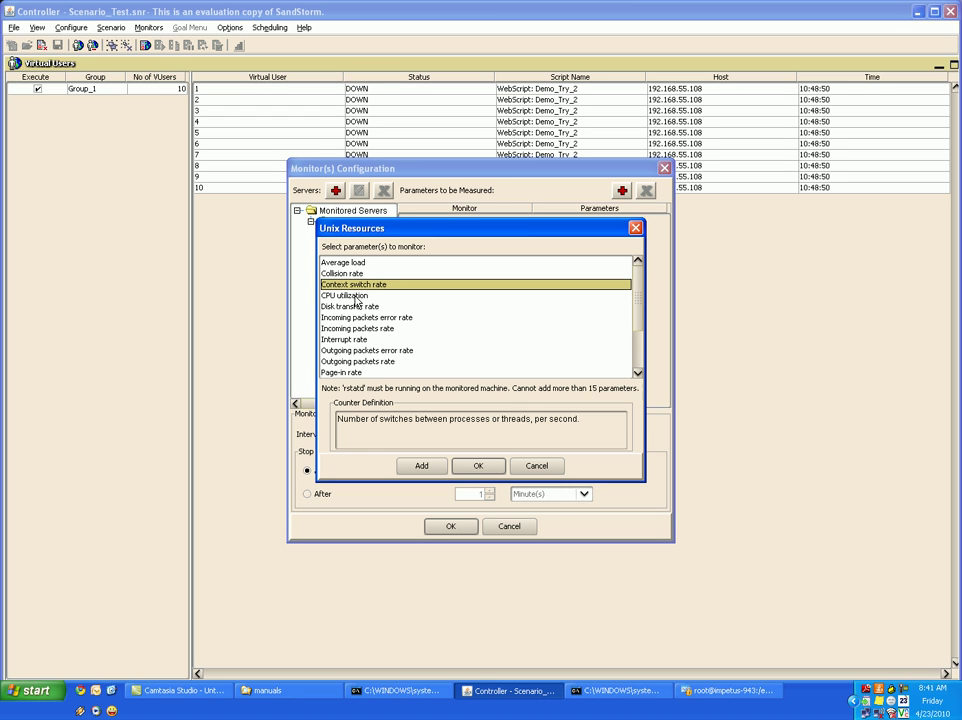
pyautogui.keyDown('ctrl'); pyautogui.click(356, 296); pyautogui.keyUp('ctrl')
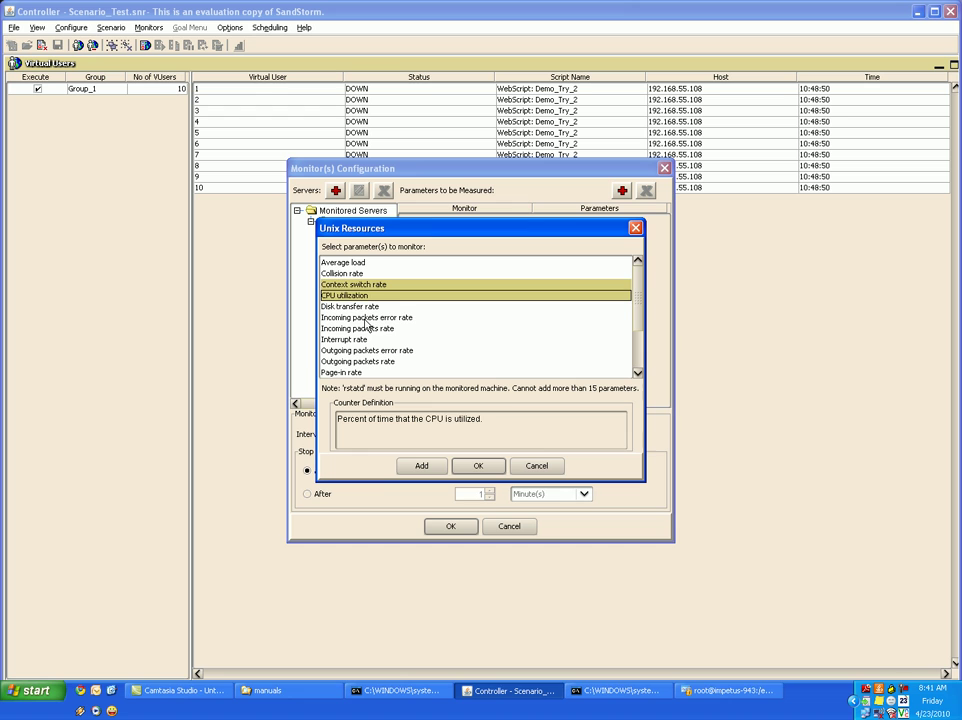
pyautogui.keyDown('ctrl'); pyautogui.click(366, 318); pyautogui.keyUp('ctrl')
pyautogui.keyDown('ctrl'); pyautogui.click(370, 328); pyautogui.keyUp('ctrl')
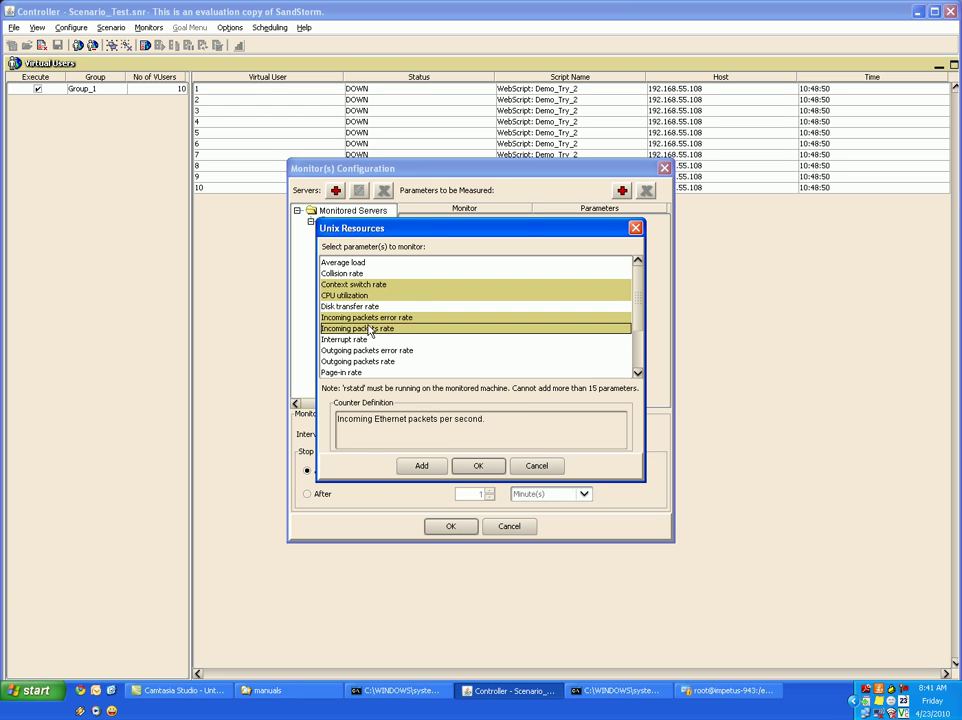
pyautogui.keyDown('ctrl'); pyautogui.click(366, 317); pyautogui.keyUp('ctrl')
pyautogui.keyDown('ctrl'); pyautogui.click(364, 306); pyautogui.keyUp('ctrl')
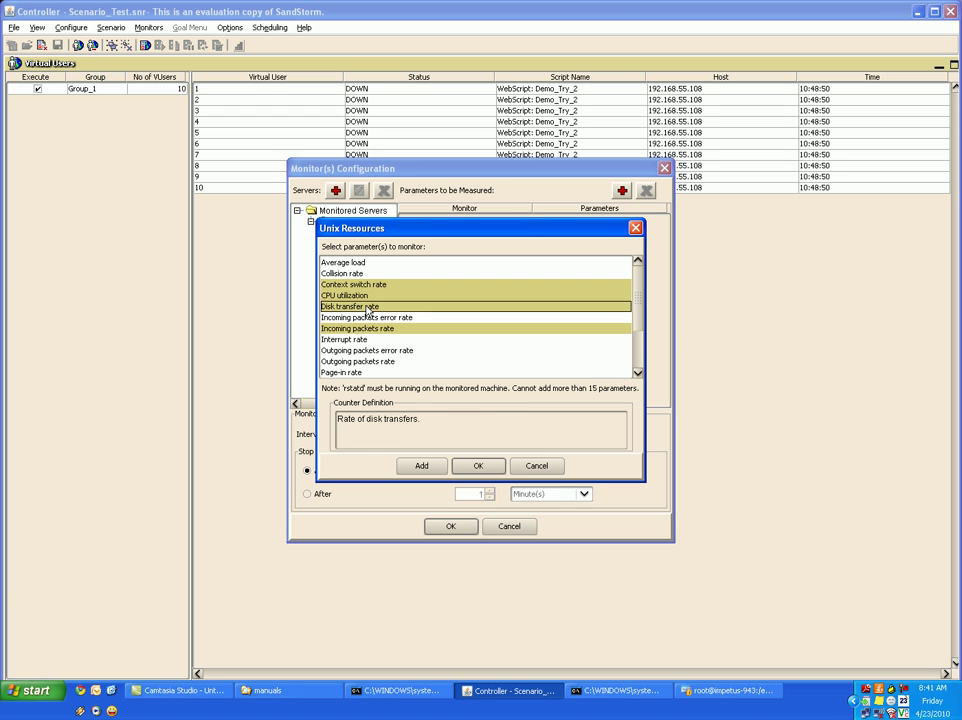
pyautogui.keyDown('ctrl'); pyautogui.click(371, 318); pyautogui.keyUp('ctrl')
# Also select both outgoing packets rates, Page-in and Page-out rate, and System, User and I/O CPU usage, and add all selected parameters.
pyautogui.scroll(-1, 371, 321)
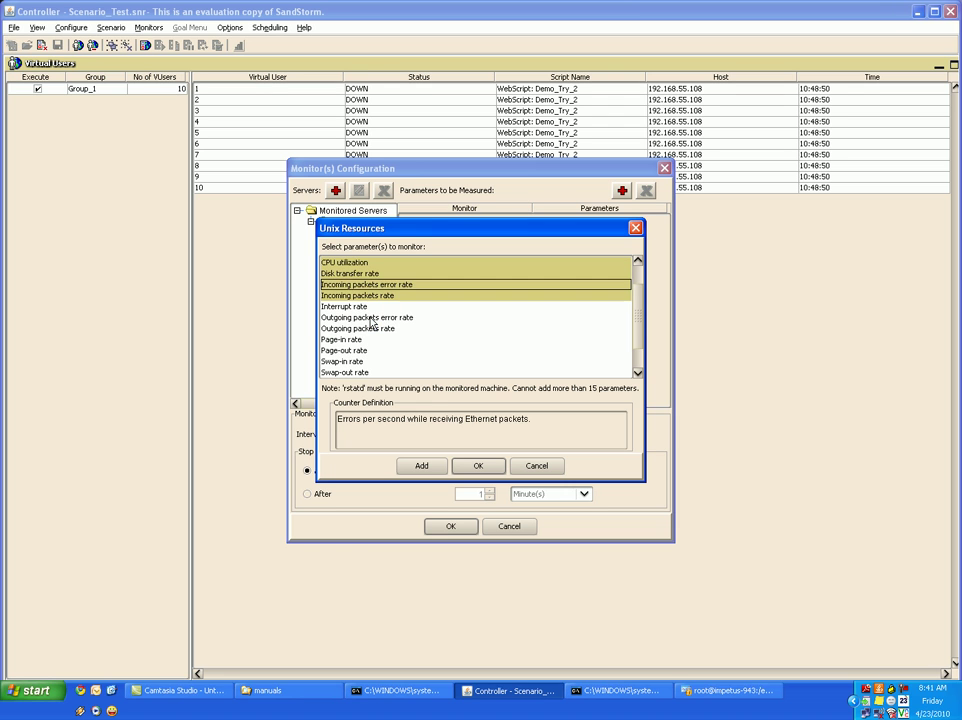
pyautogui.keyDown('ctrl'); pyautogui.click(371, 318); pyautogui.keyUp('ctrl')
pyautogui.keyDown('ctrl'); pyautogui.click(369, 329); pyautogui.keyUp('ctrl')
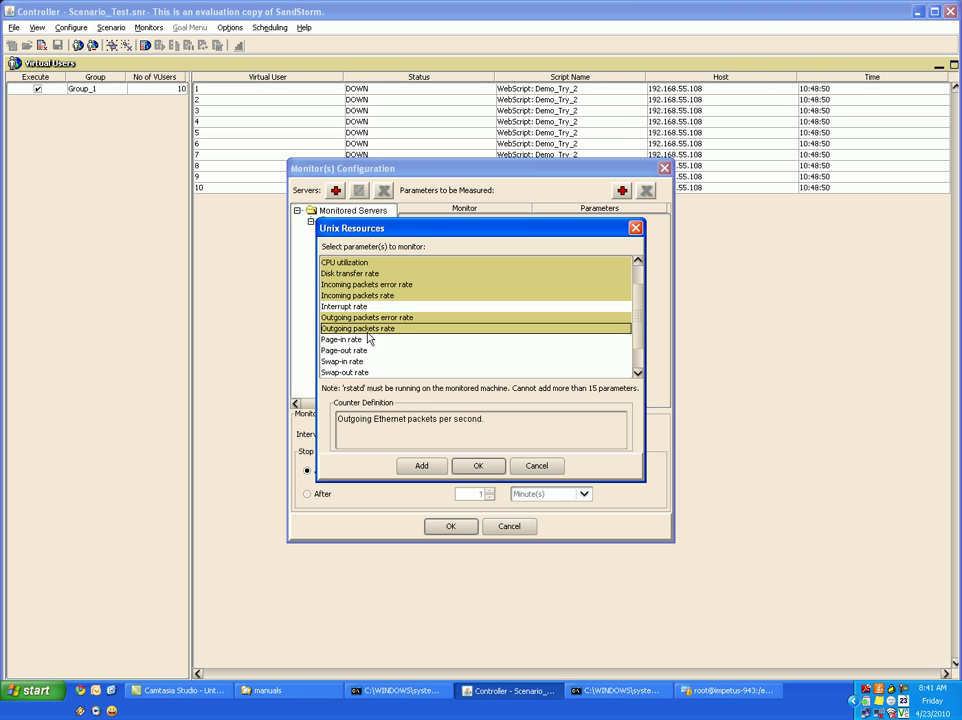
pyautogui.keyDown('ctrl'); pyautogui.click(363, 340); pyautogui.keyUp('ctrl')
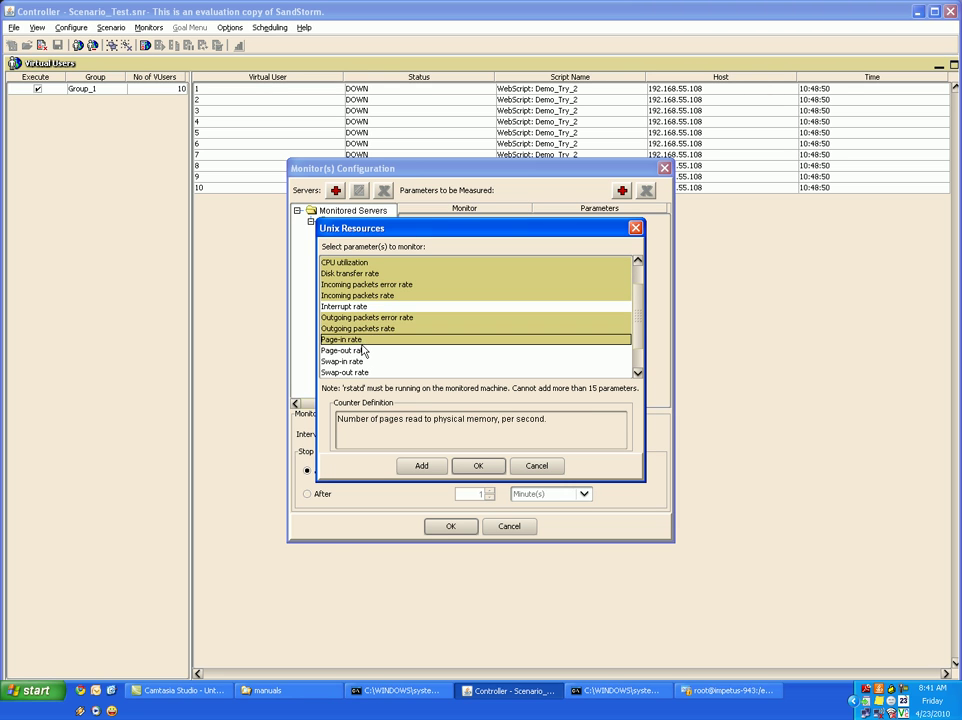
pyautogui.keyDown('ctrl'); pyautogui.click(363, 352); pyautogui.keyUp('ctrl')
pyautogui.scroll(-1, 365, 355)
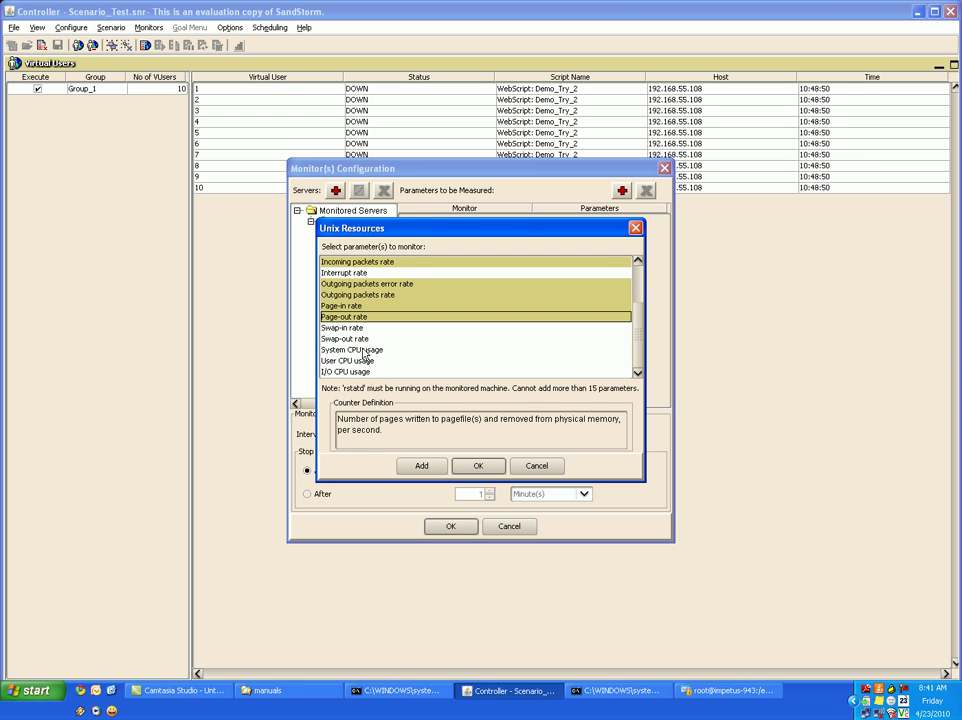
pyautogui.keyDown('ctrl'); pyautogui.click(364, 350); pyautogui.keyUp('ctrl')
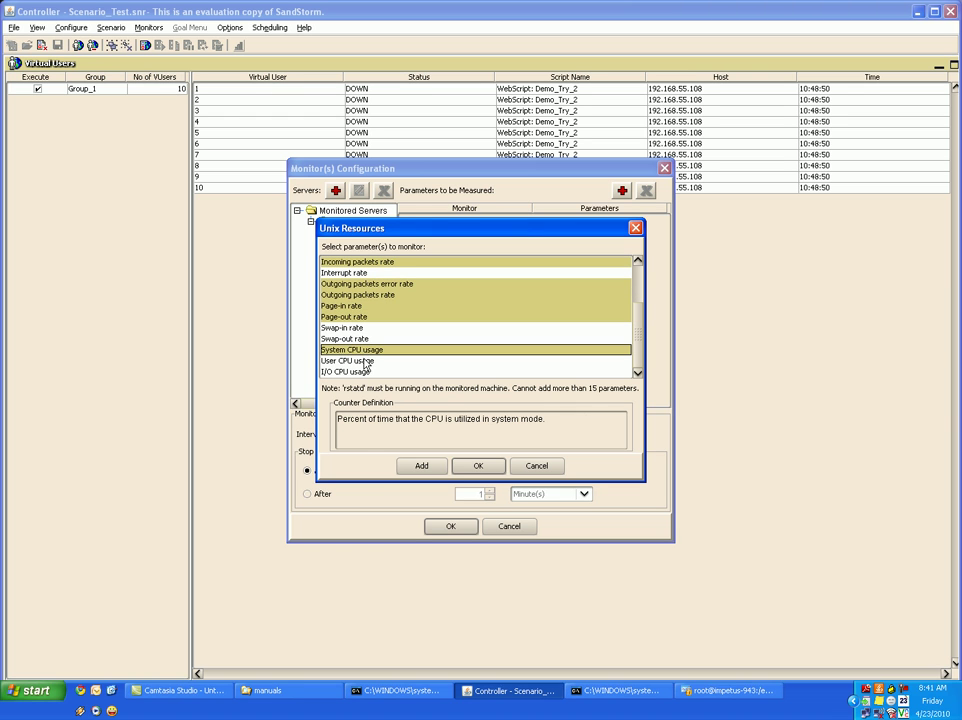
pyautogui.keyDown('ctrl'); pyautogui.click(364, 361); pyautogui.keyUp('ctrl')
pyautogui.keyDown('ctrl'); pyautogui.click(365, 372); pyautogui.keyUp('ctrl')
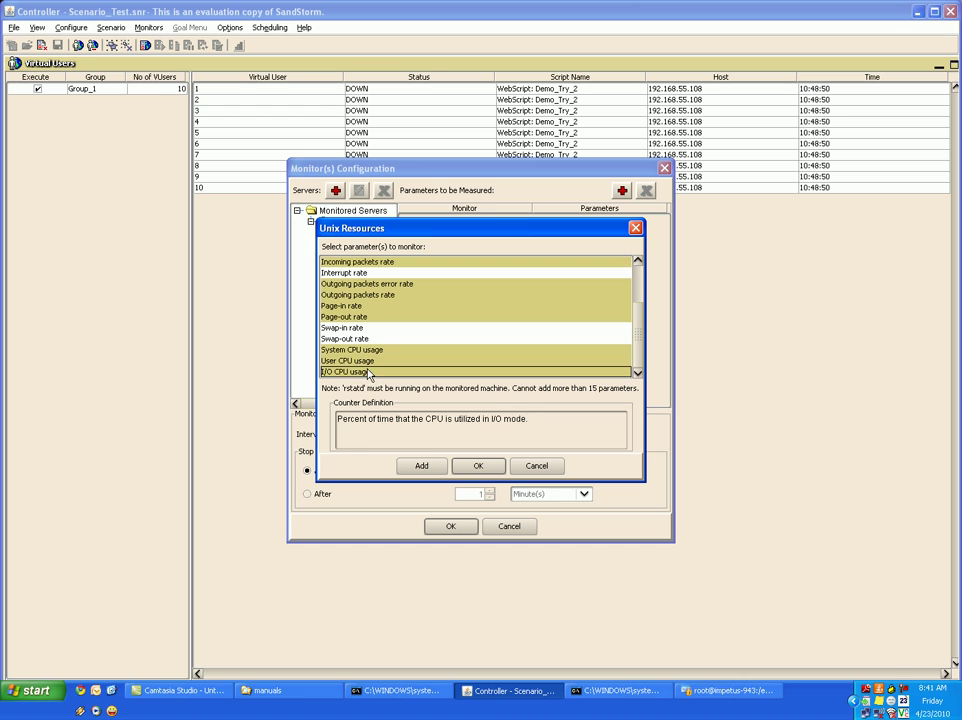
pyautogui.click(426, 467)
pyautogui.click(428, 467)
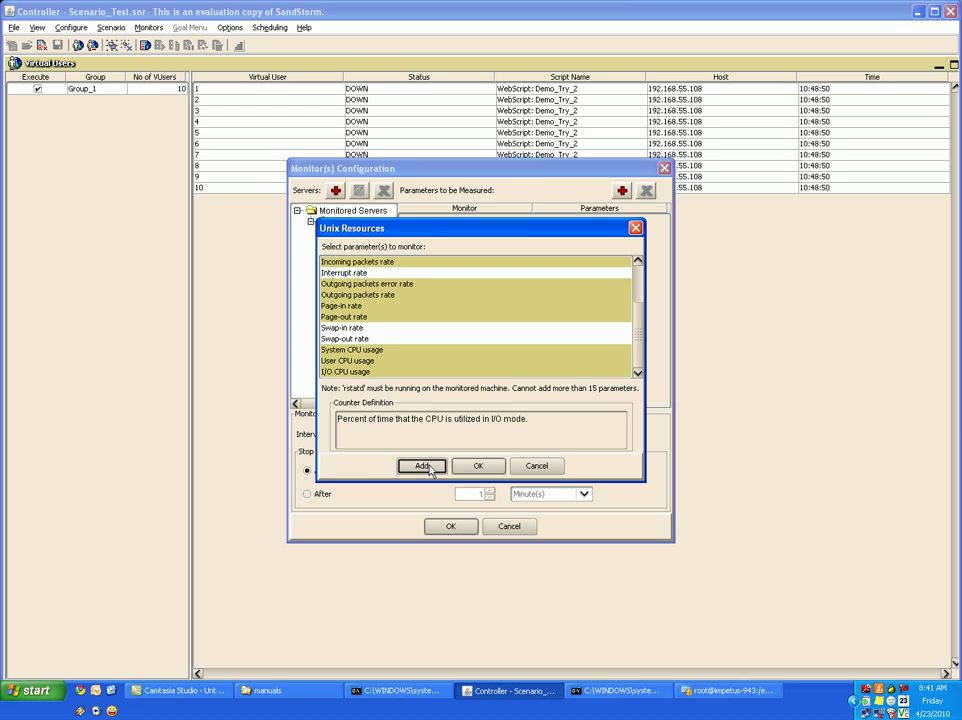
pyautogui.click(480, 467)
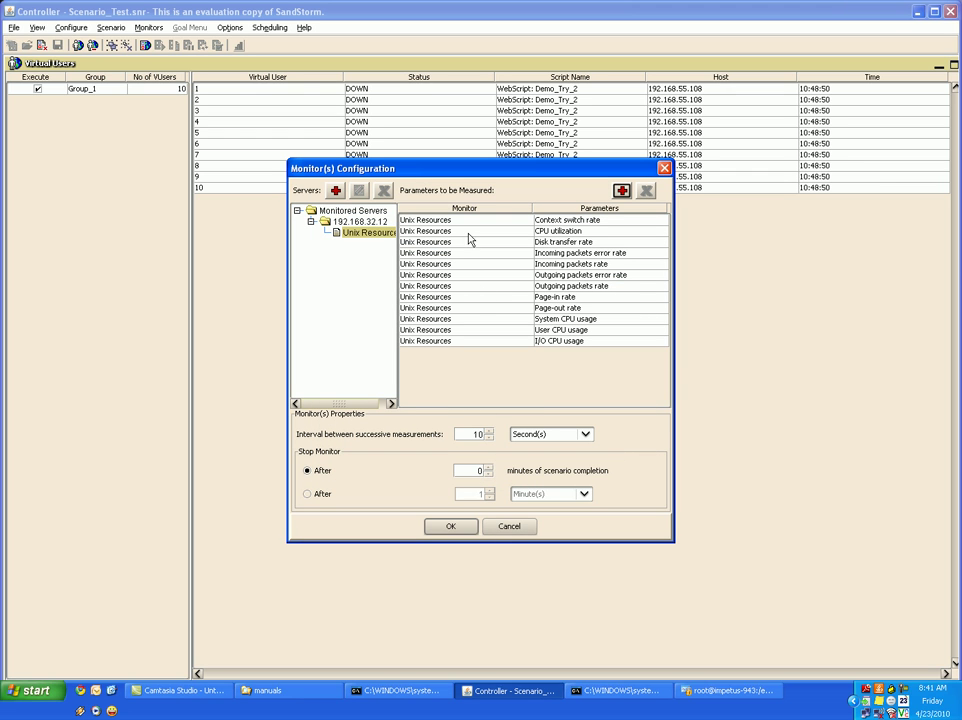
# Adjust the monitor timing properties, starting with the measurement interval, entering 5 and 30, and confirm the monitor configuration.
pyautogui.doubleClick(478, 433)
pyautogui.write('5')
pyautogui.write('30')
pyautogui.click(453, 528)
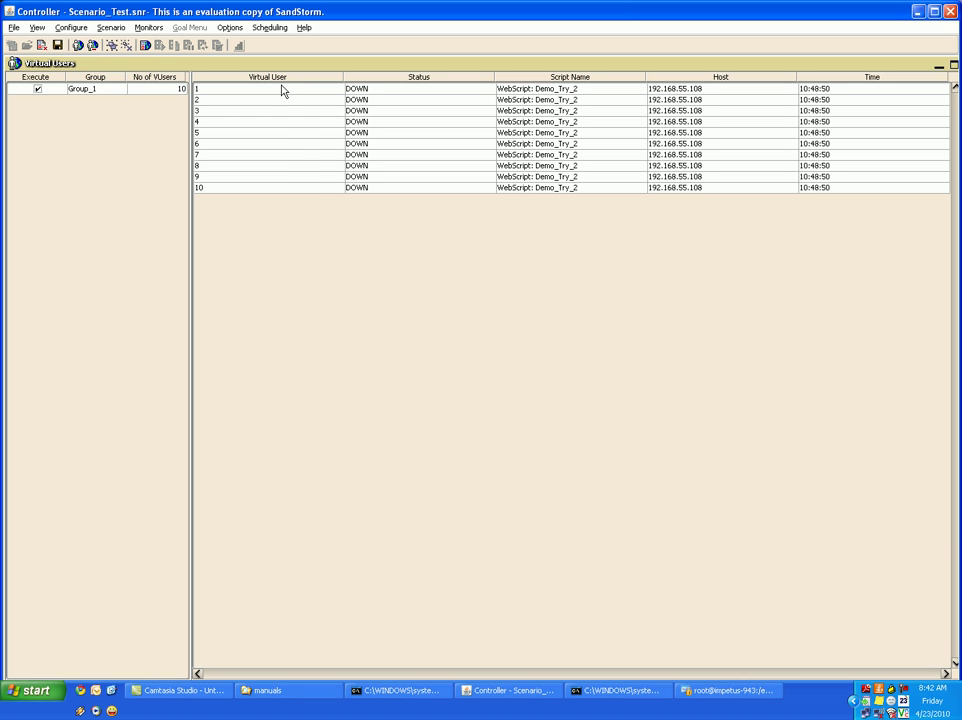
# Start a new request rule named Rule_404 with the message "Page not found".
pyautogui.click(231, 28)
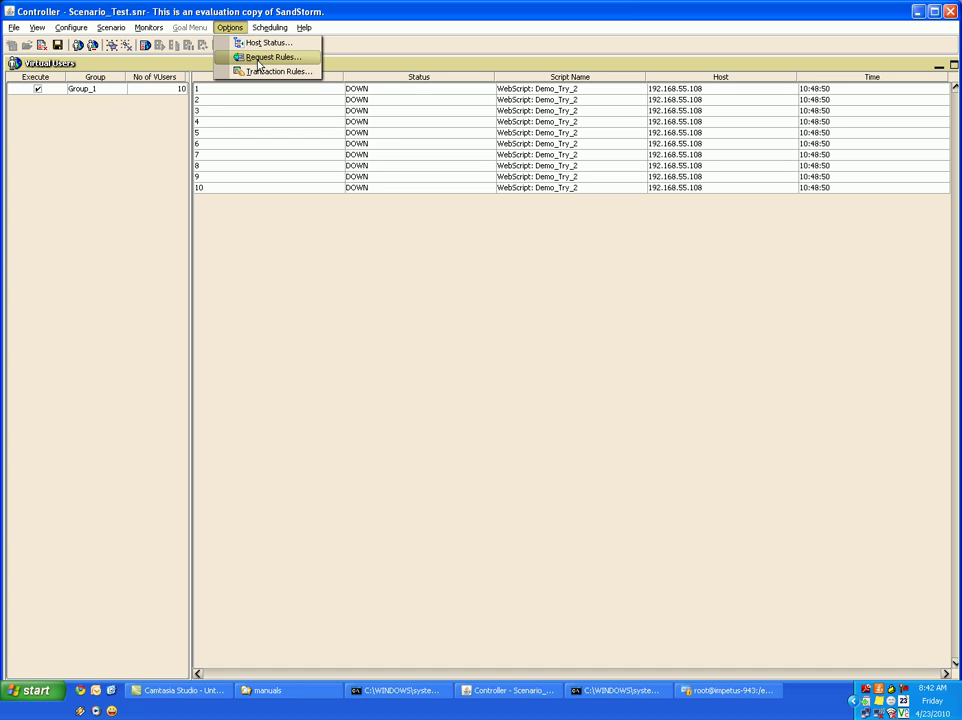
pyautogui.click(258, 62)
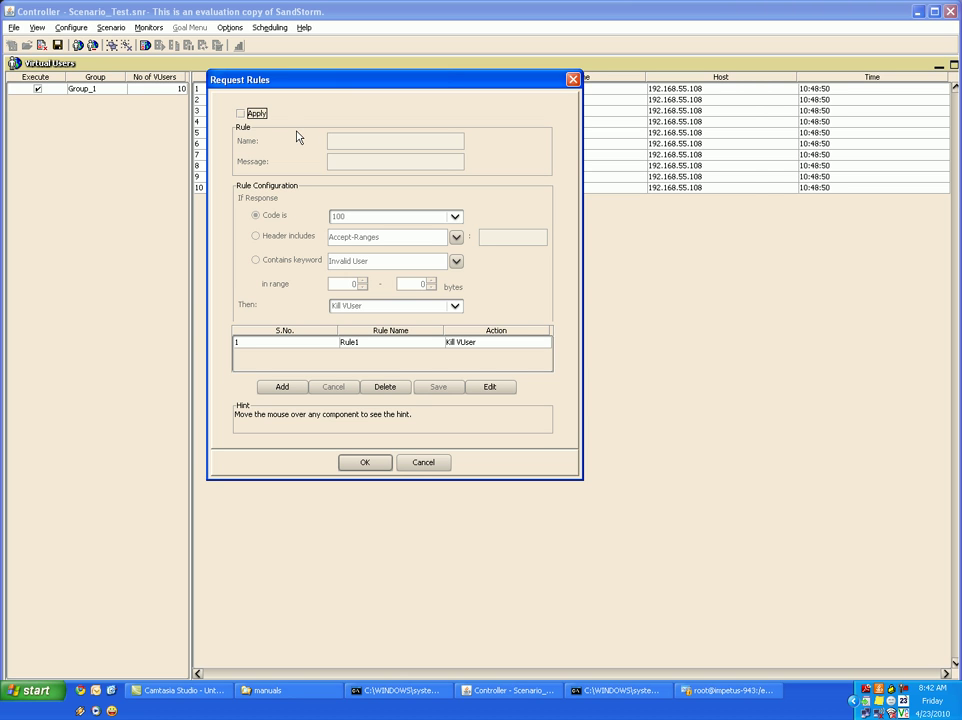
pyautogui.click(284, 393)
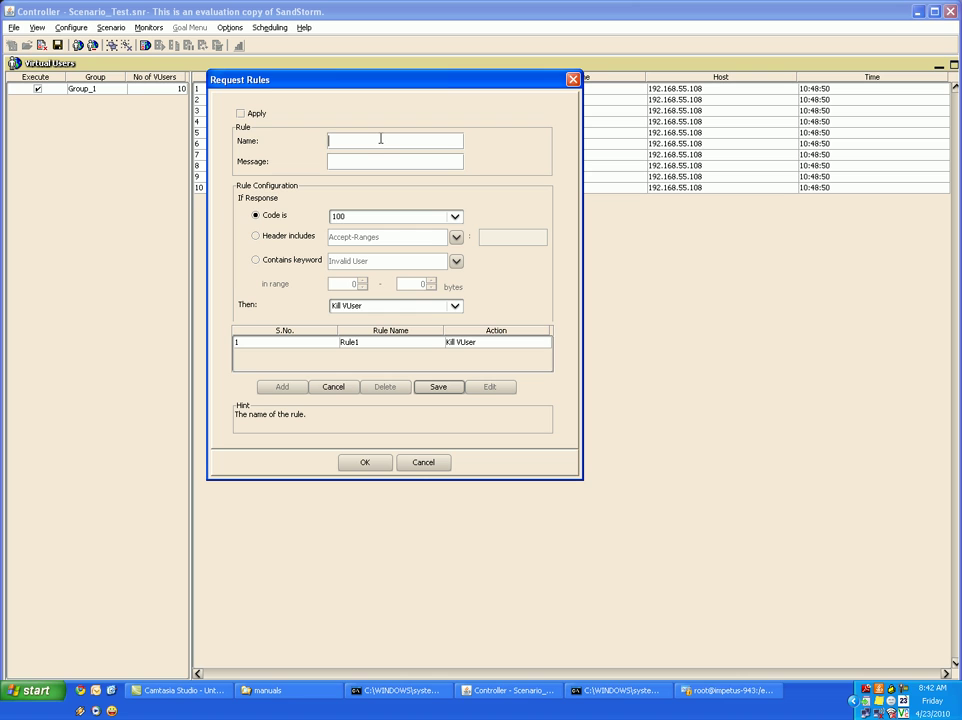
pyautogui.write('Rule_404')
pyautogui.click(353, 157)
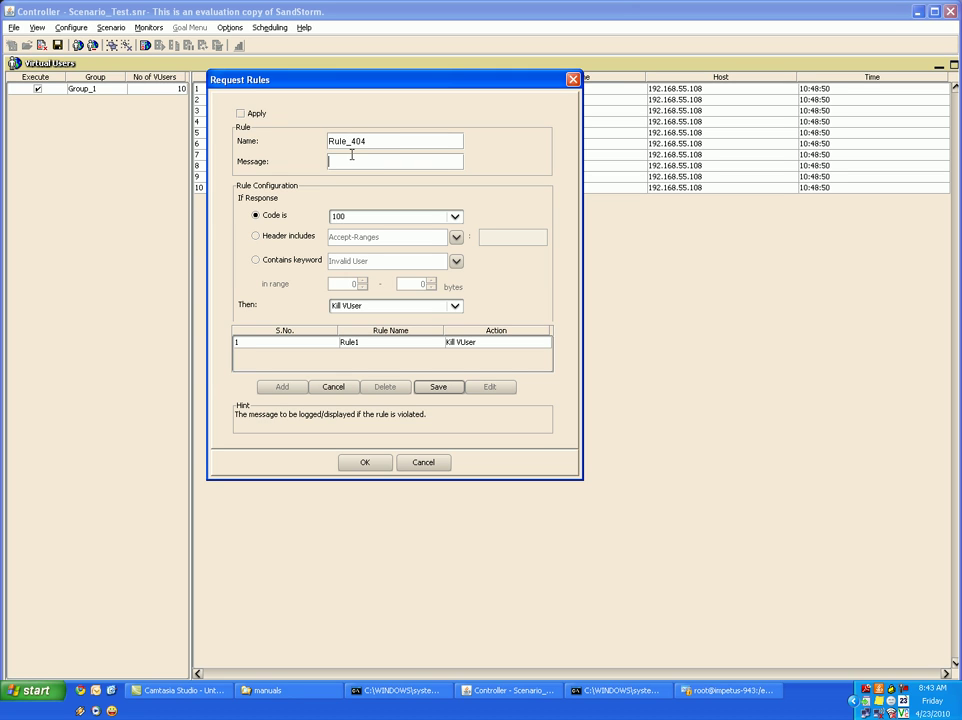
pyautogui.write('Page not found')
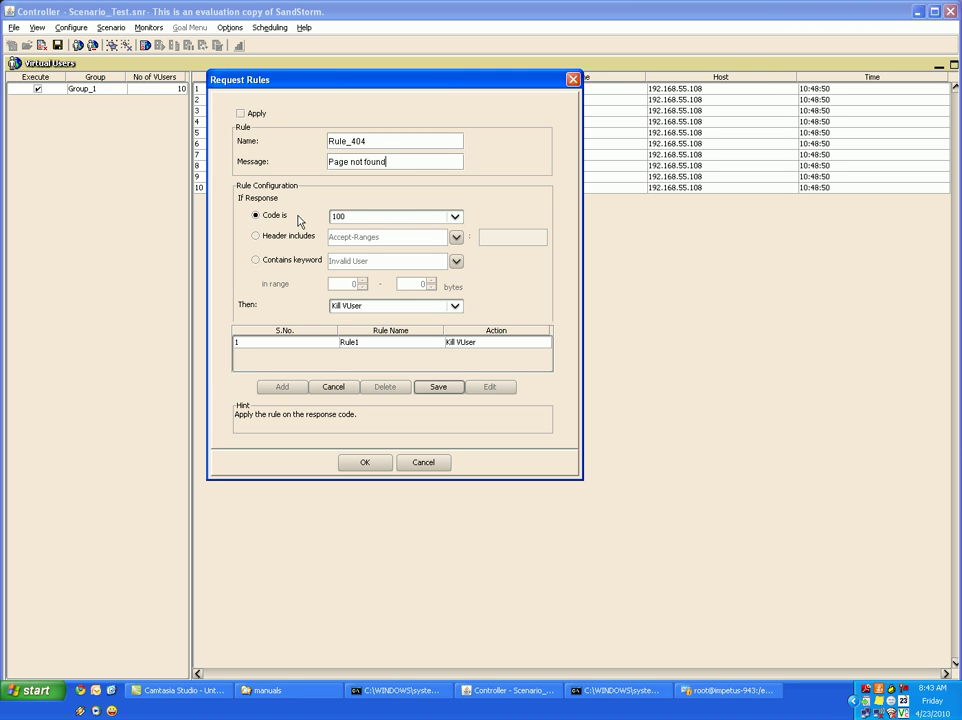
# Make the rule trigger on response code 404 with the action Kill VUser, and save it.
pyautogui.click(456, 218)
pyautogui.scroll(-1, 428, 310)
pyautogui.scroll(-3, 428, 313)
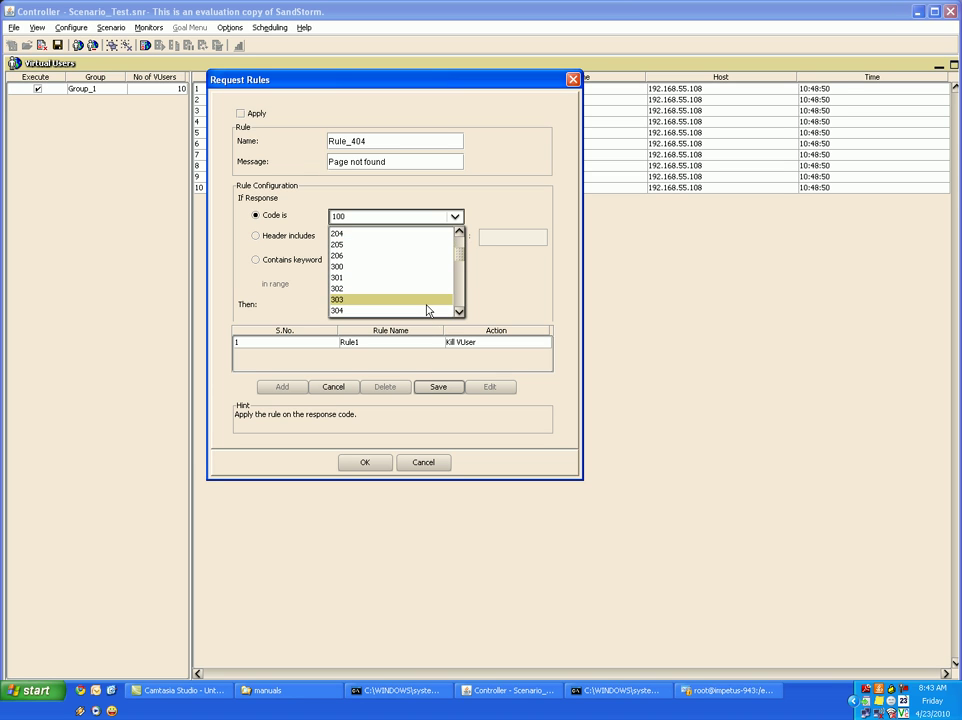
pyautogui.scroll(-1, 384, 307)
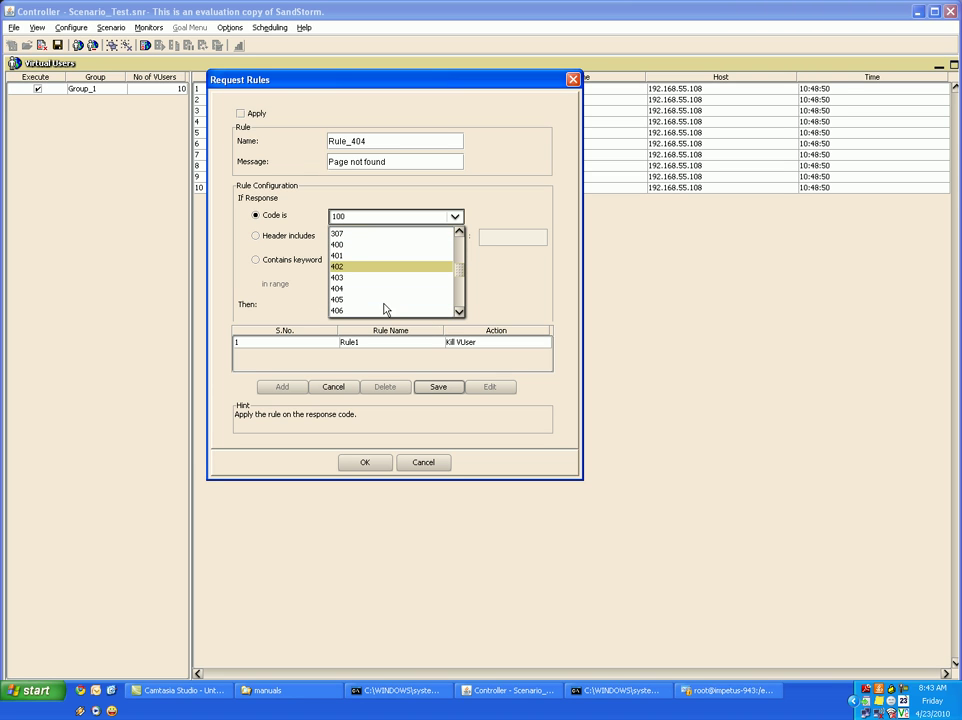
pyautogui.click(365, 291)
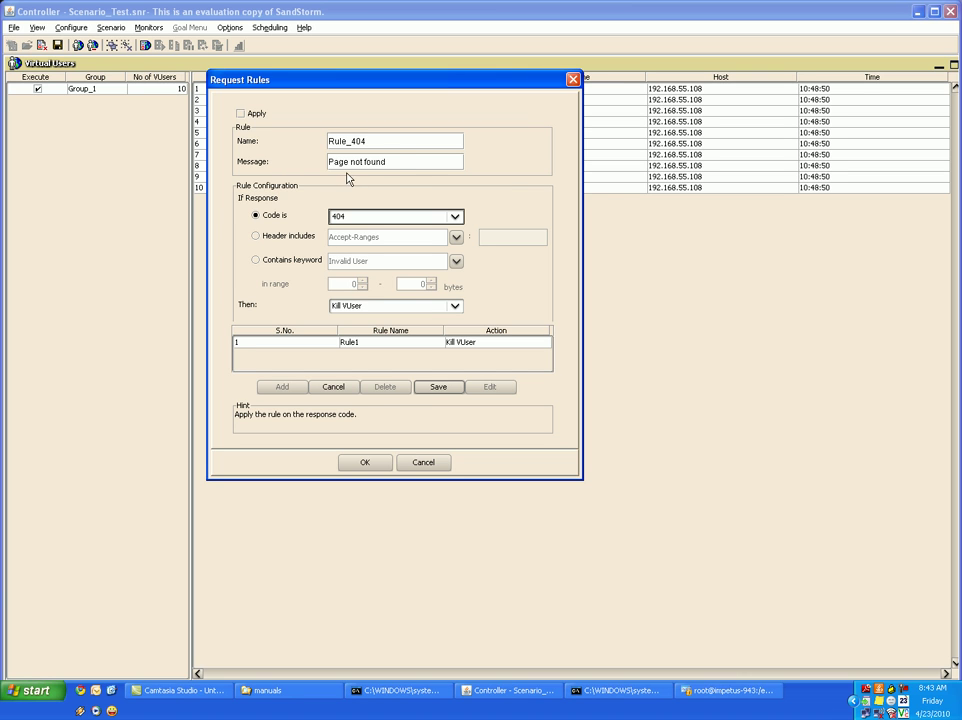
pyautogui.click(368, 309)
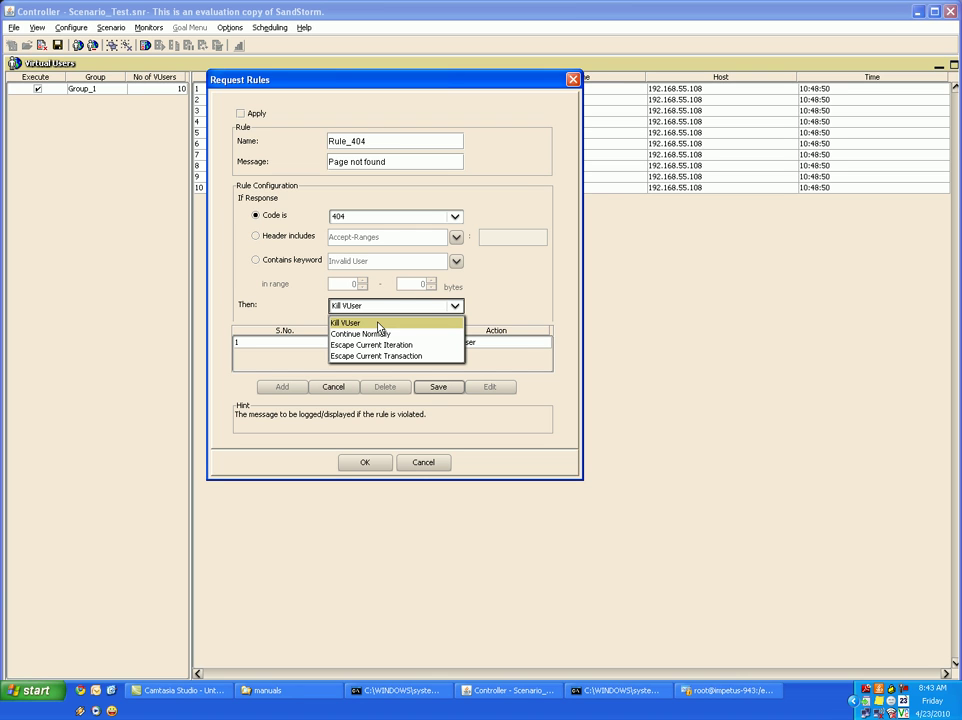
pyautogui.click(378, 326)
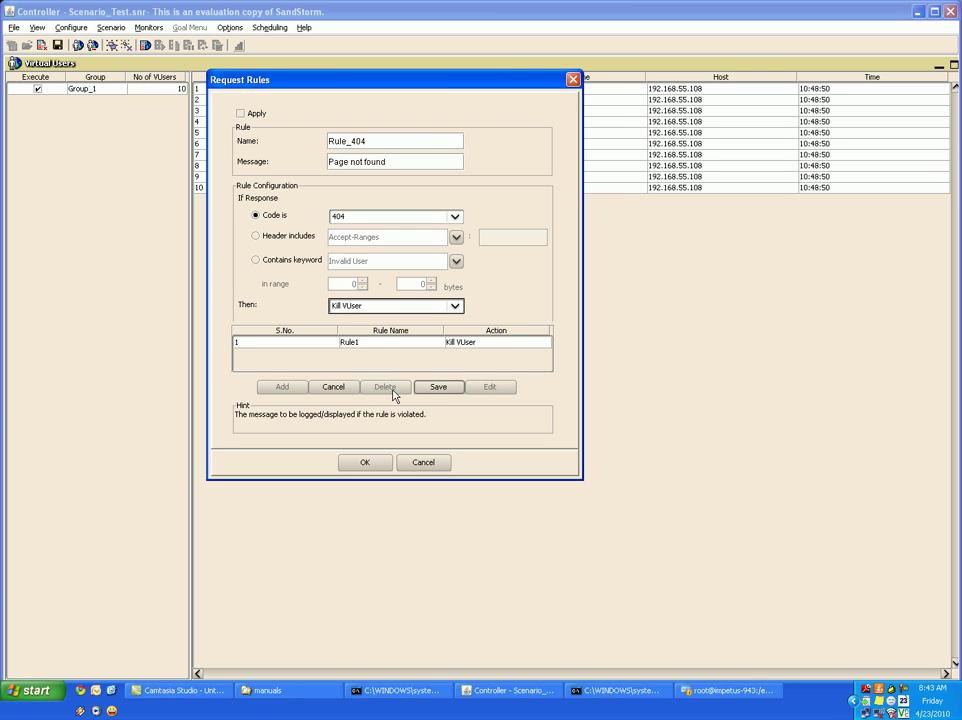
pyautogui.click(436, 388)
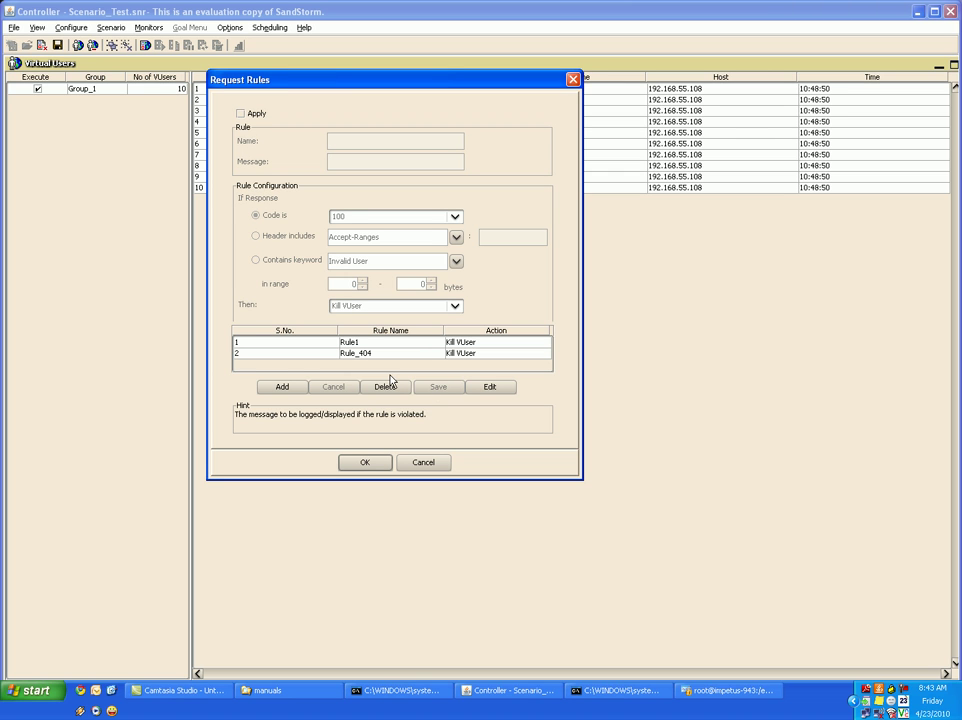
# Select Rule_404 in the request rules list and turn on applying the rules.
pyautogui.click(370, 356)
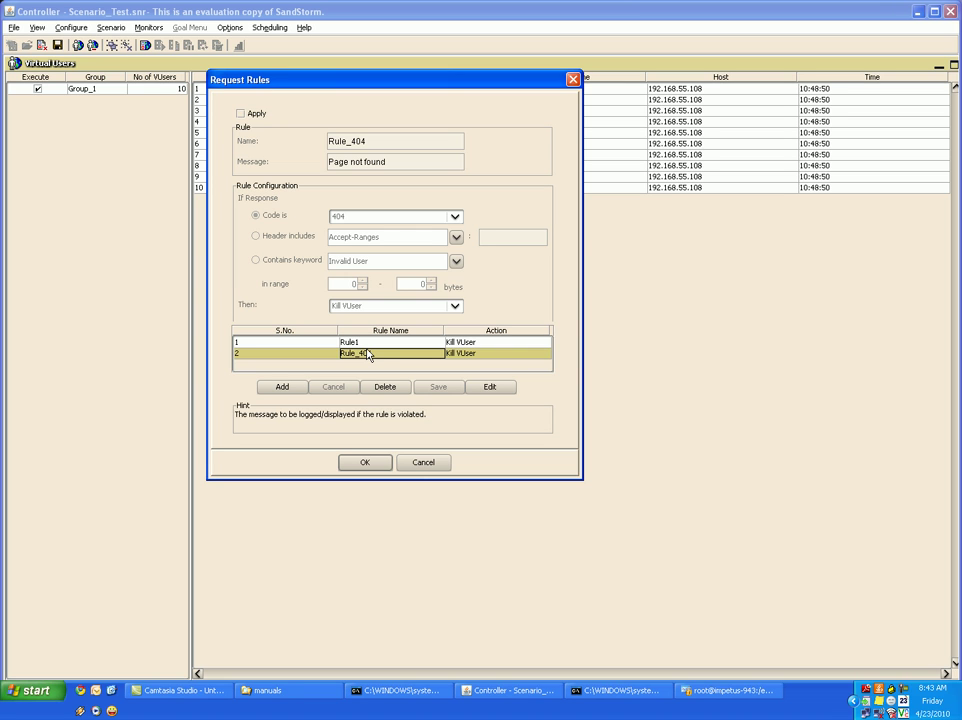
pyautogui.click(244, 114)
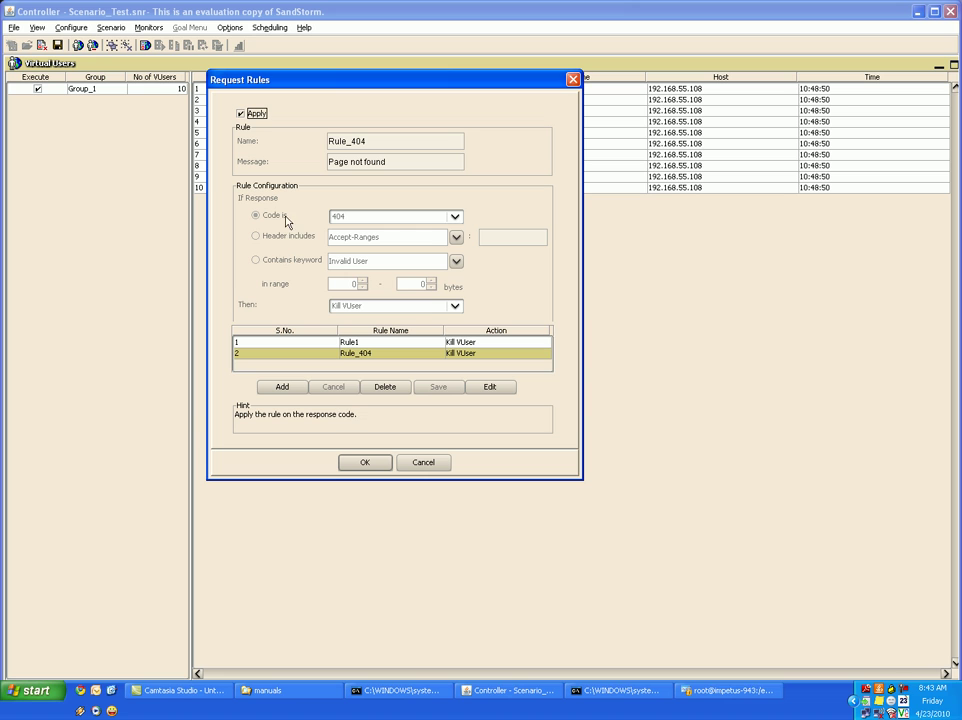
# Start a blank request rule and examine its header and keyword conditions and the available actions.
pyautogui.click(283, 388)
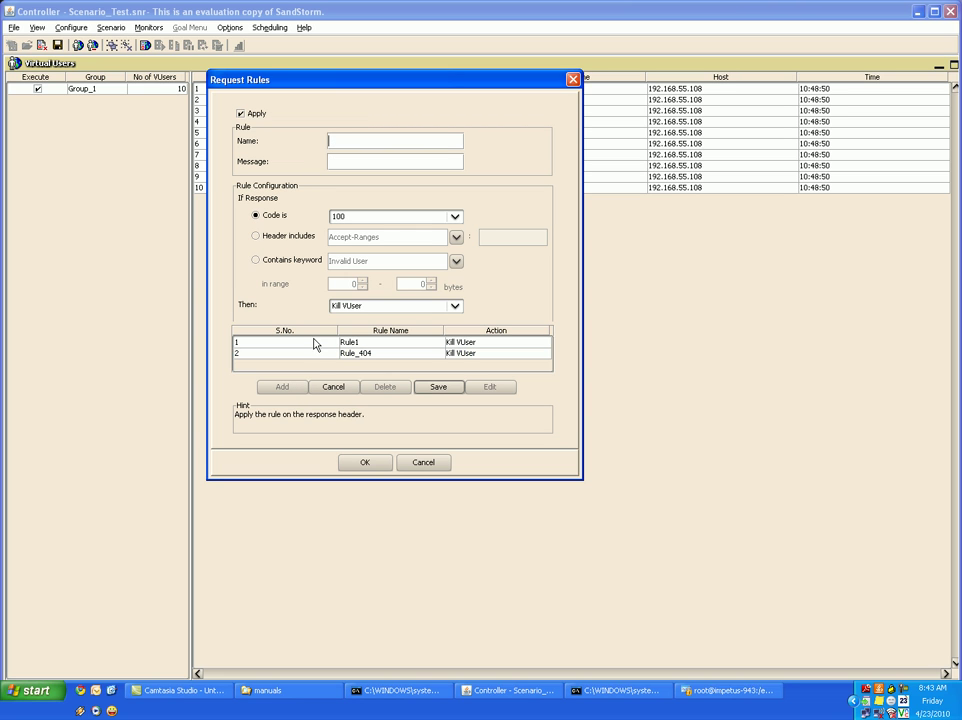
pyautogui.click(280, 243)
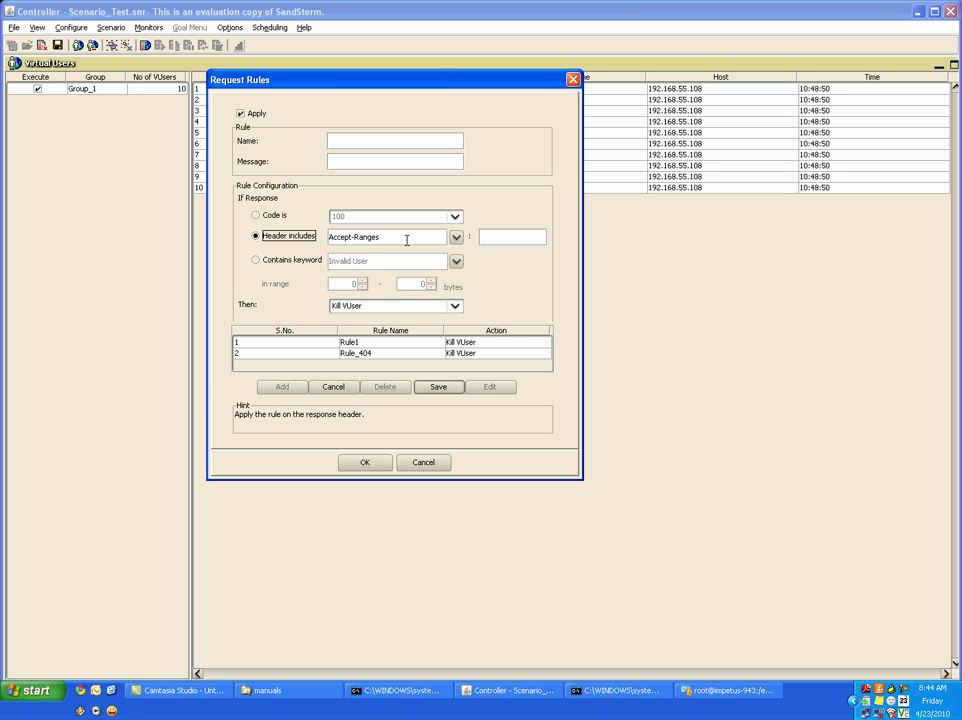
pyautogui.click(315, 266)
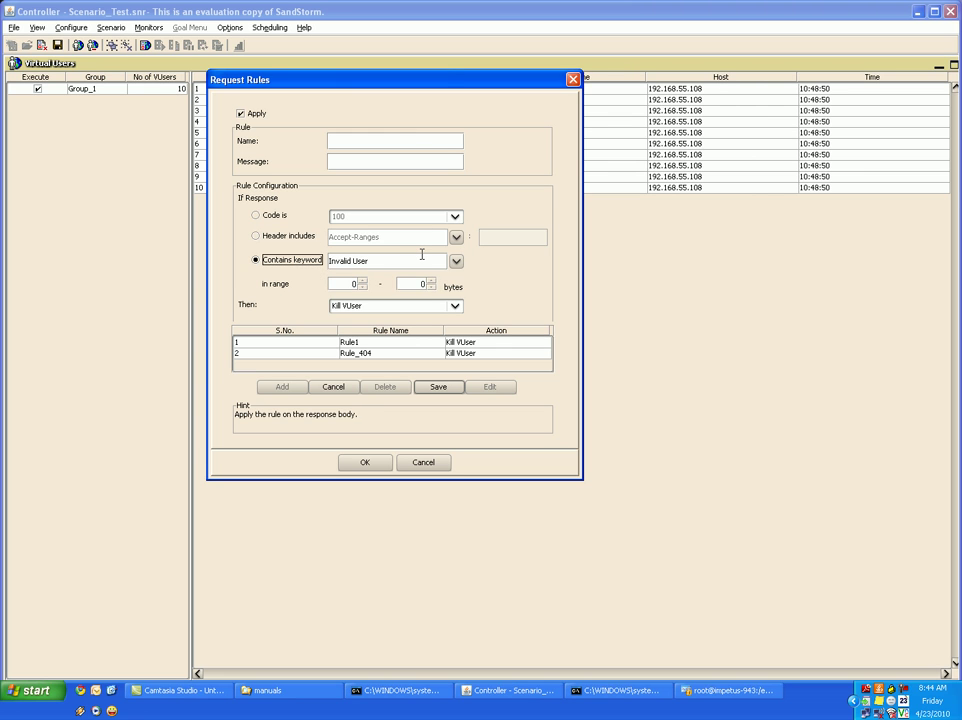
pyautogui.click(456, 262)
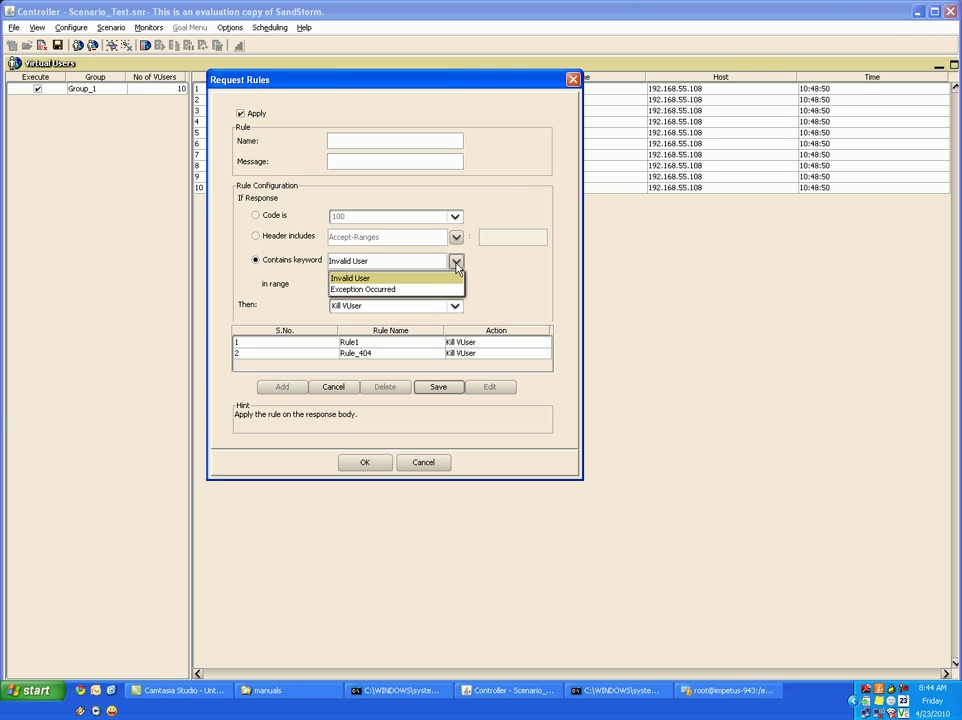
pyautogui.click(456, 262)
pyautogui.moveTo(376, 261); pyautogui.dragTo(322, 250)
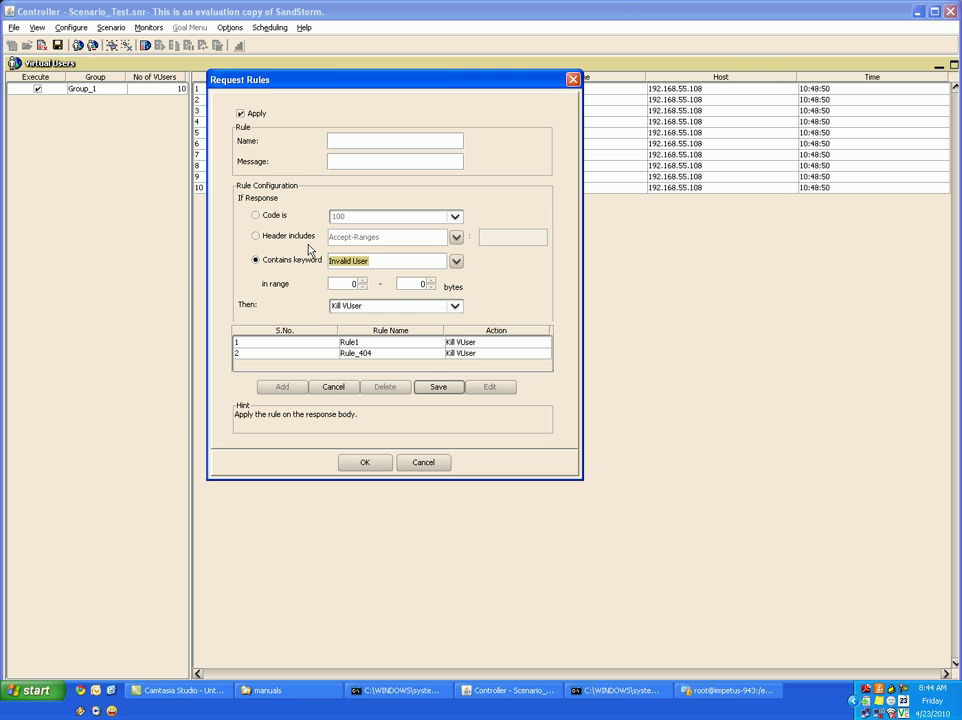
pyautogui.click(376, 309)
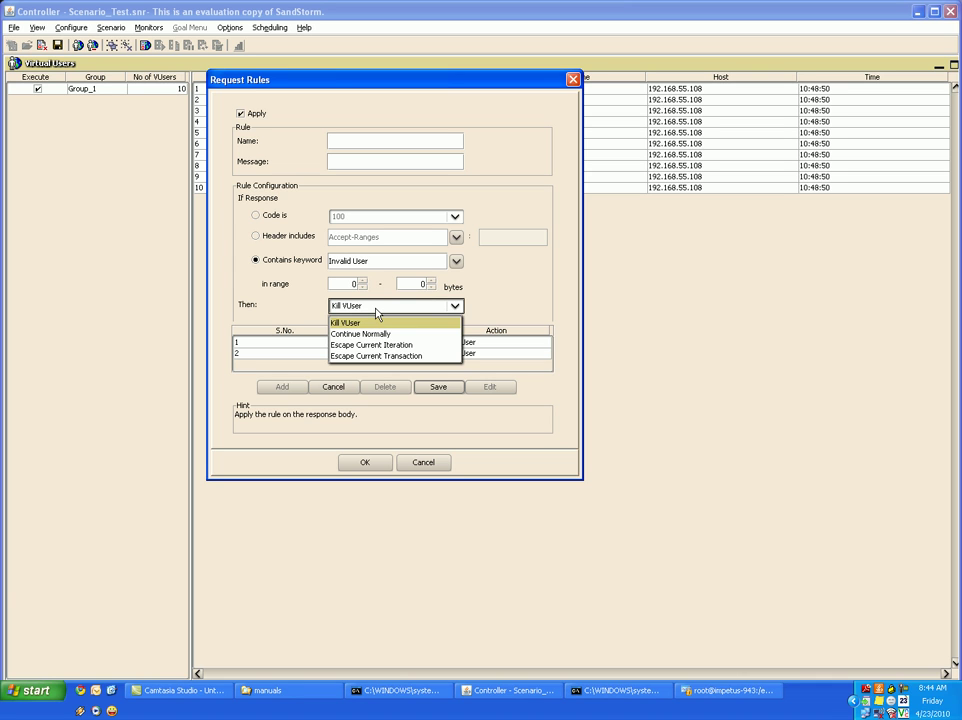
pyautogui.click(376, 311)
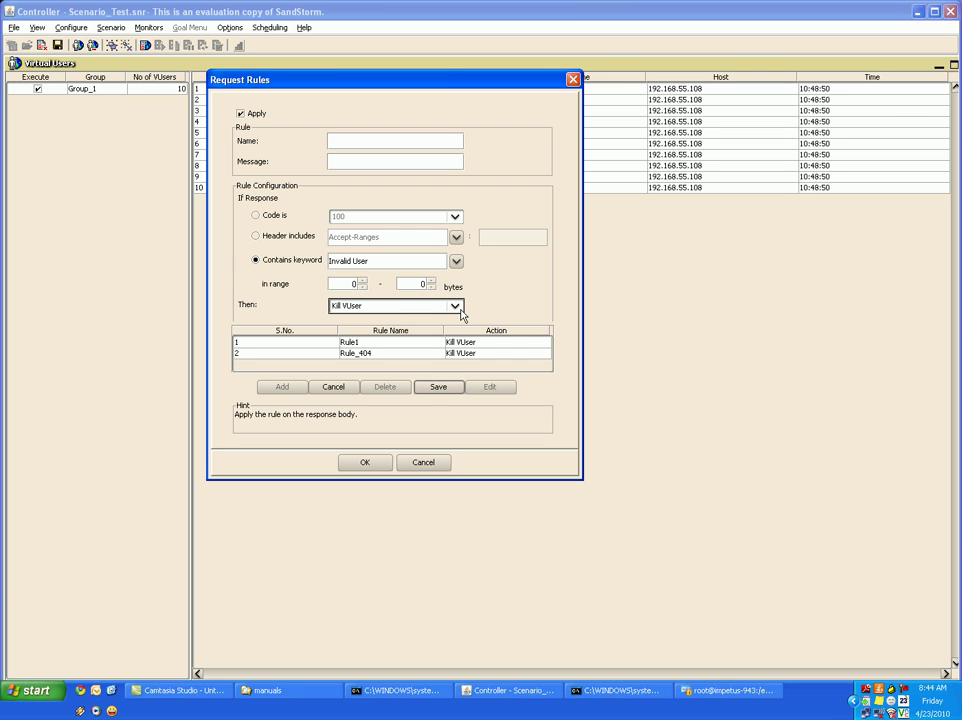
# Confirm the request rules, and start a new transaction rule named Trans_1.
pyautogui.click(381, 465)
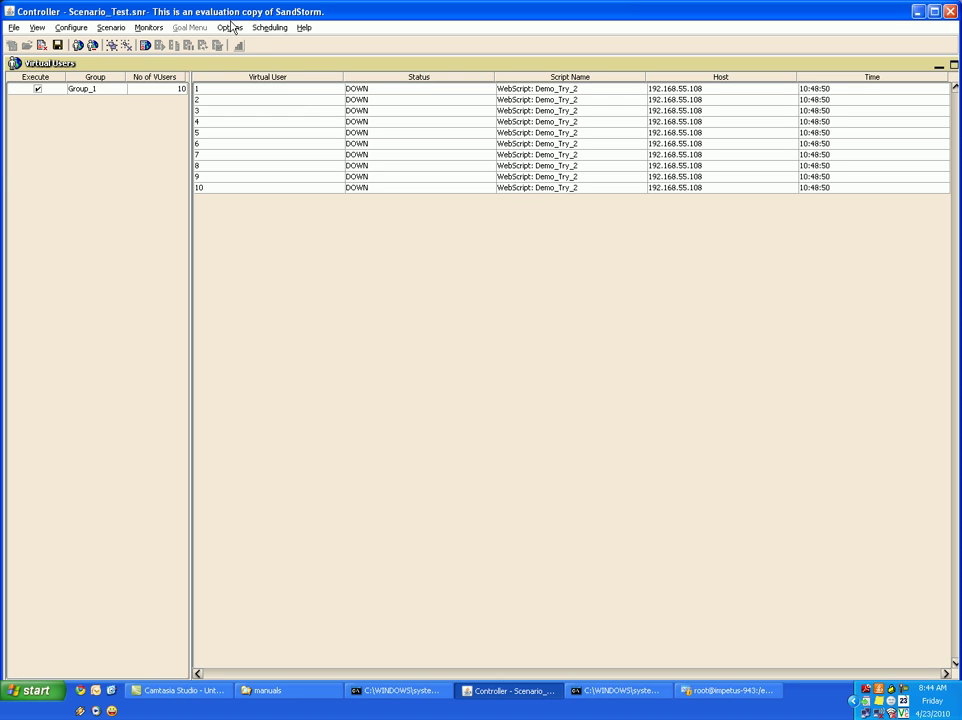
pyautogui.click(230, 28)
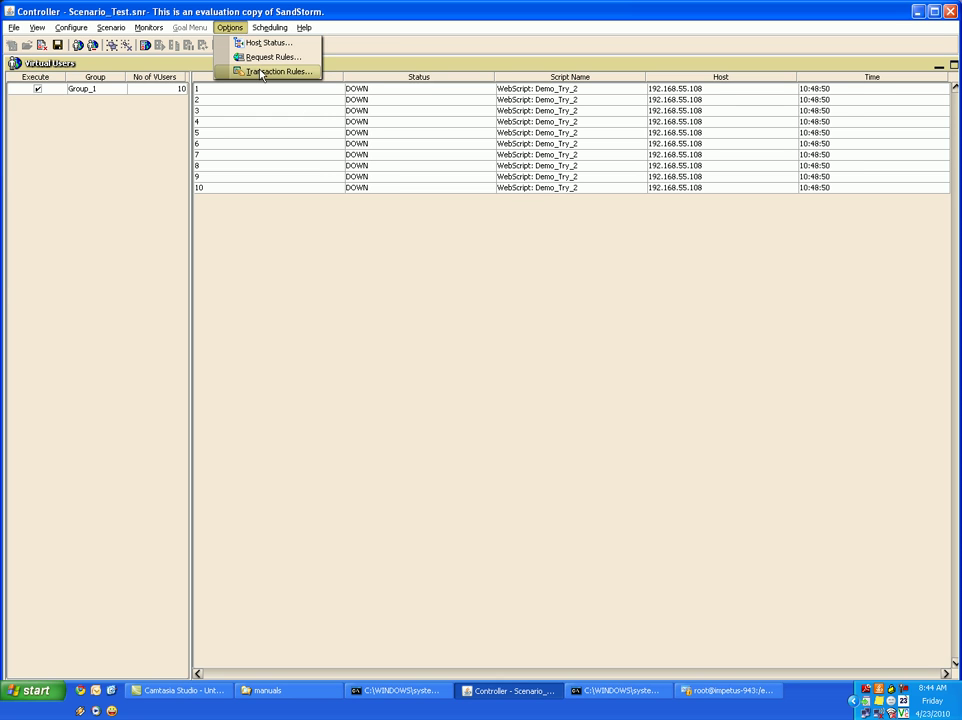
pyautogui.click(262, 72)
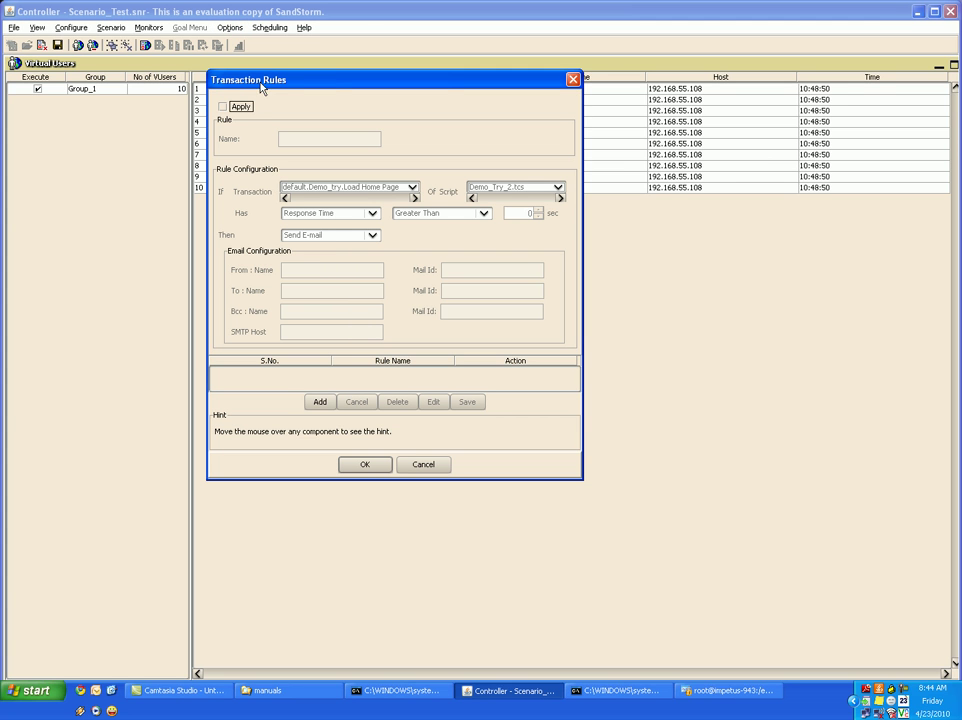
pyautogui.click(319, 402)
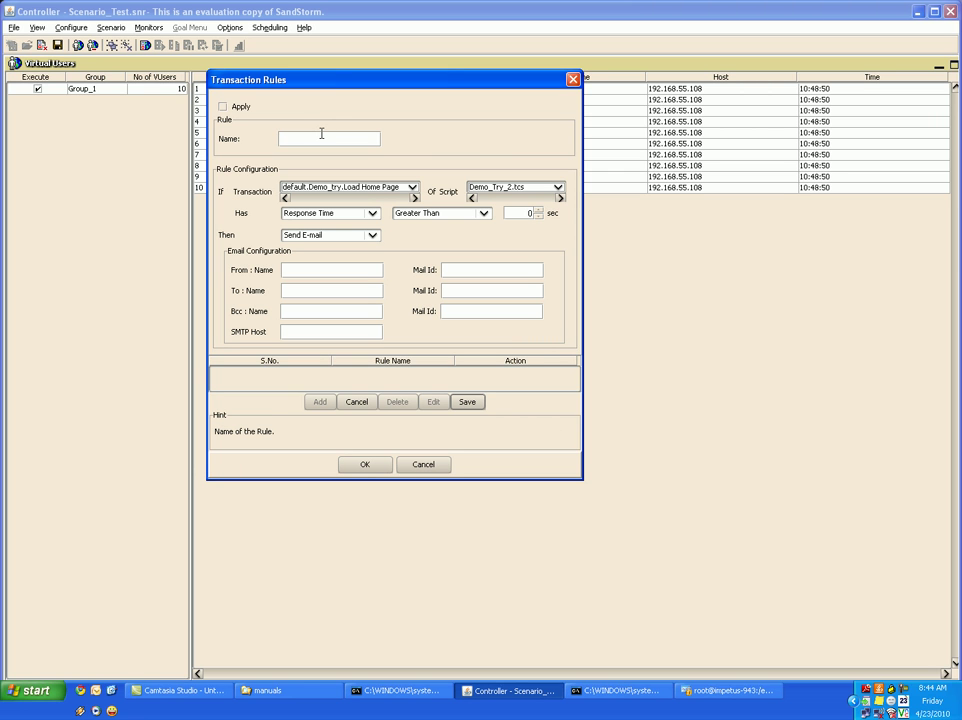
pyautogui.write('Trans_1')
# Make Trans_1 trigger when the default.Demo_try.Login transaction has a response time greater than 10 sec.
pyautogui.click(412, 188)
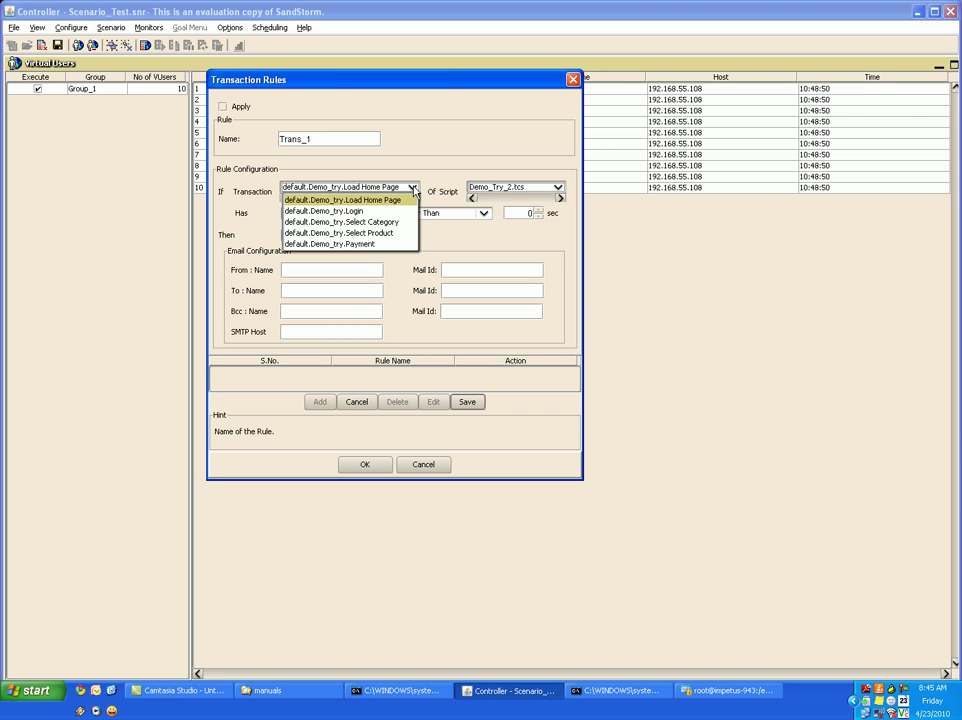
pyautogui.click(352, 212)
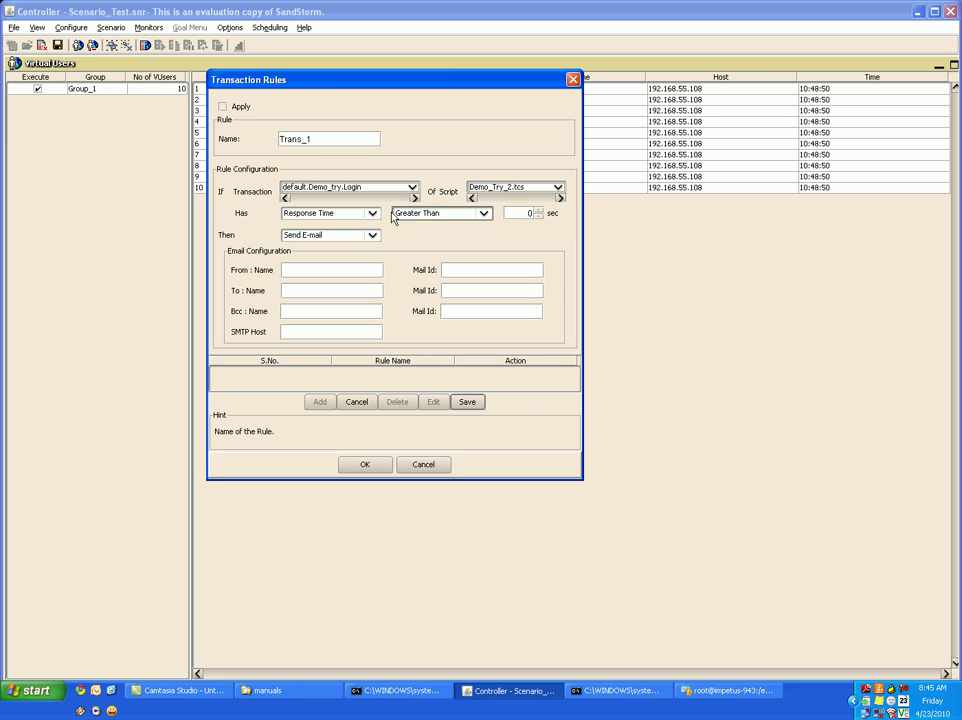
pyautogui.click(525, 216)
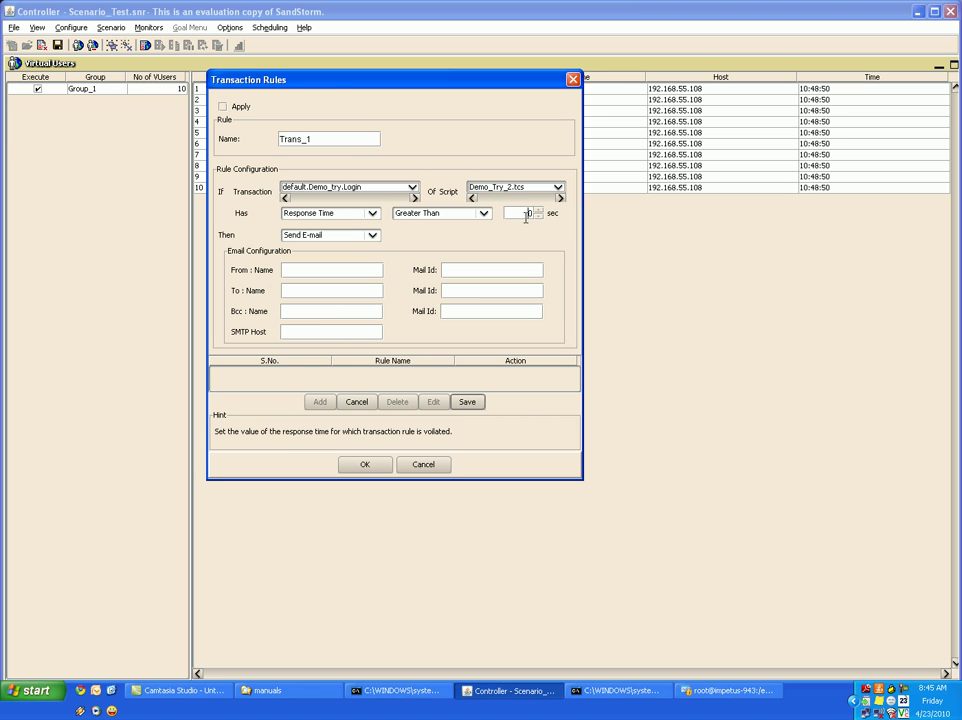
pyautogui.write('1')
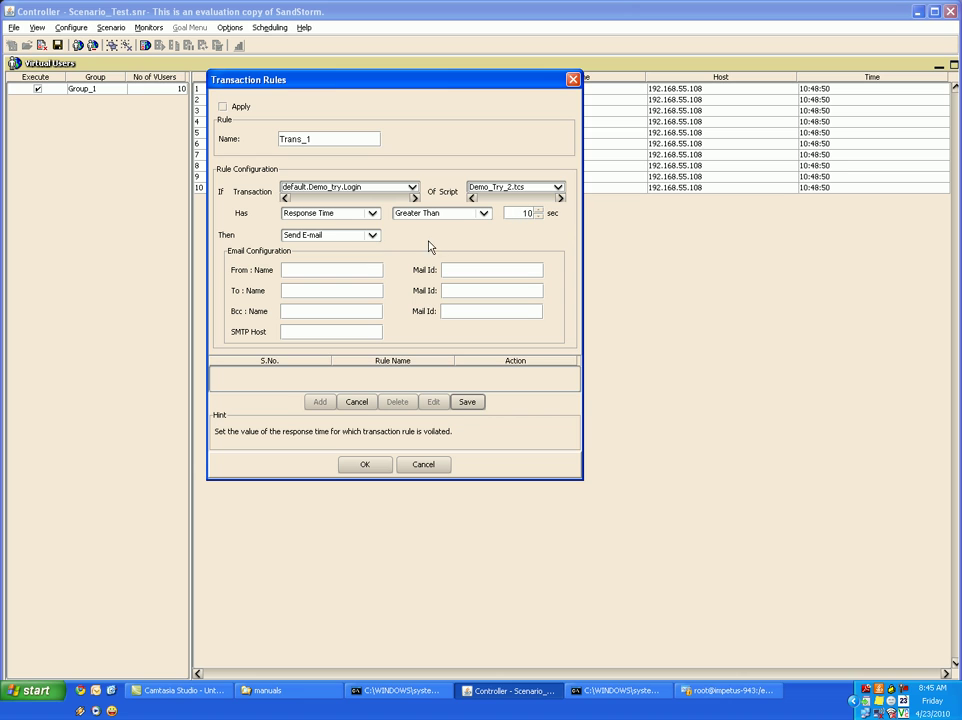
# Save Trans_1 with the action Abort Scenario, and confirm the transaction rules with applying turned on.
pyautogui.click(376, 236)
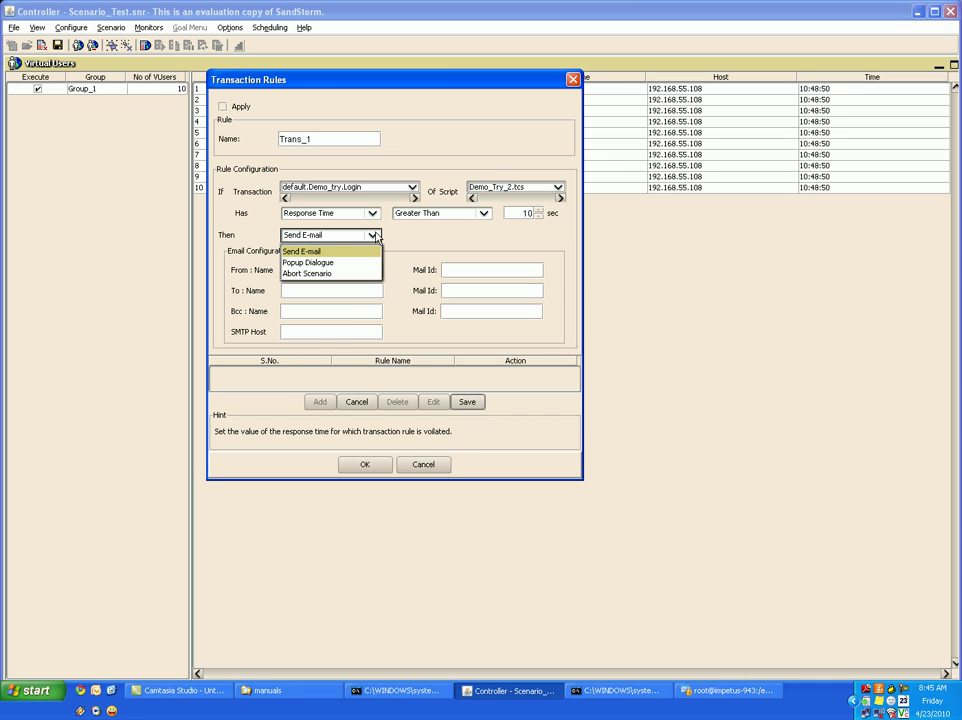
pyautogui.click(340, 274)
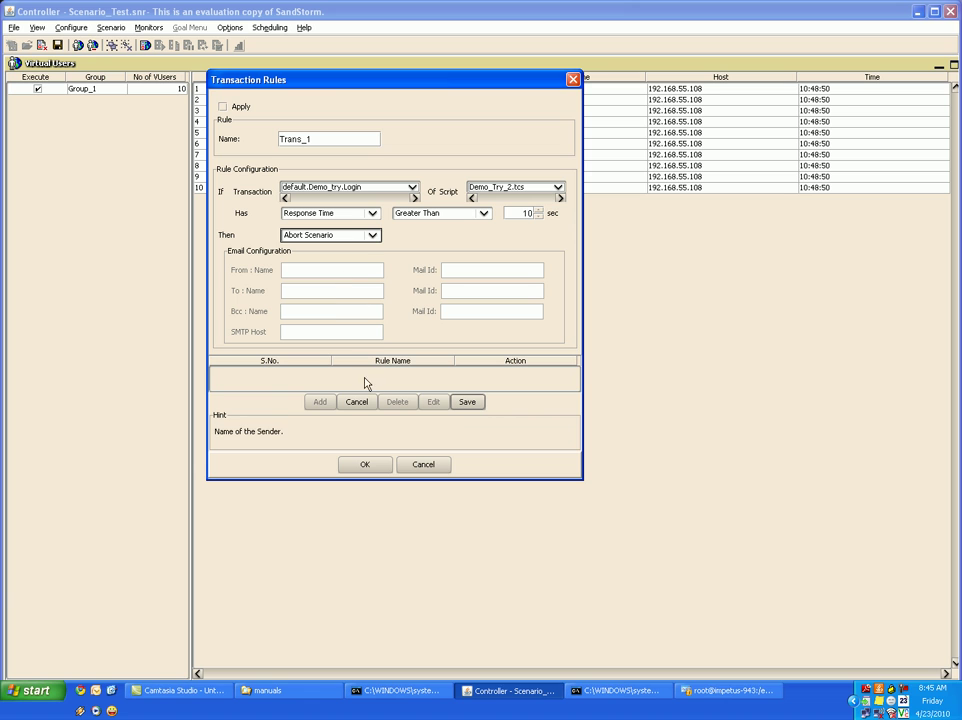
pyautogui.click(463, 403)
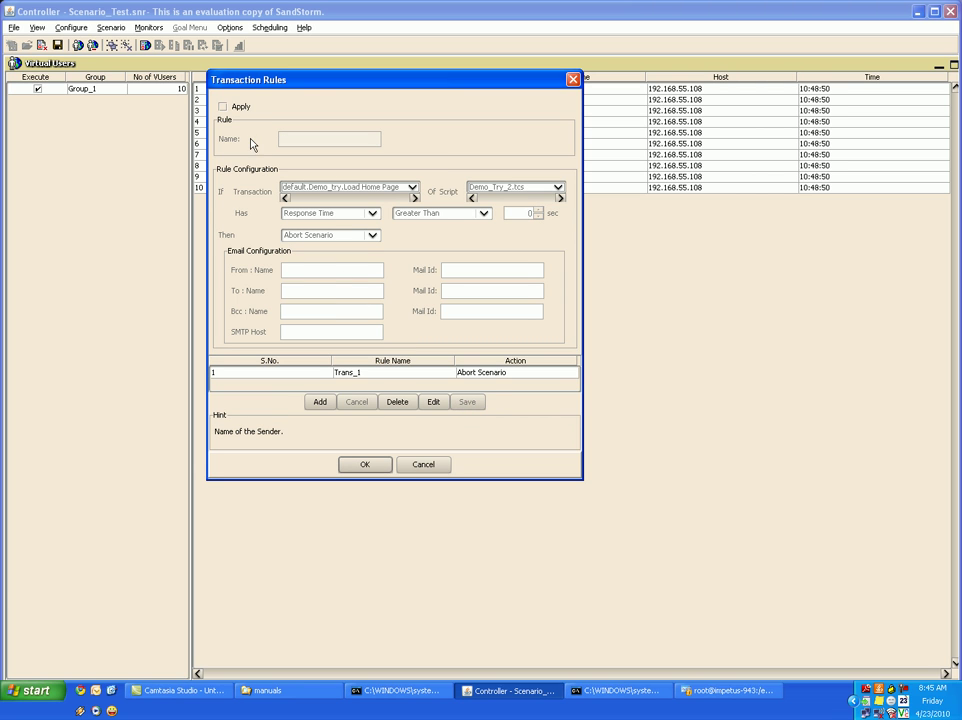
pyautogui.click(224, 108)
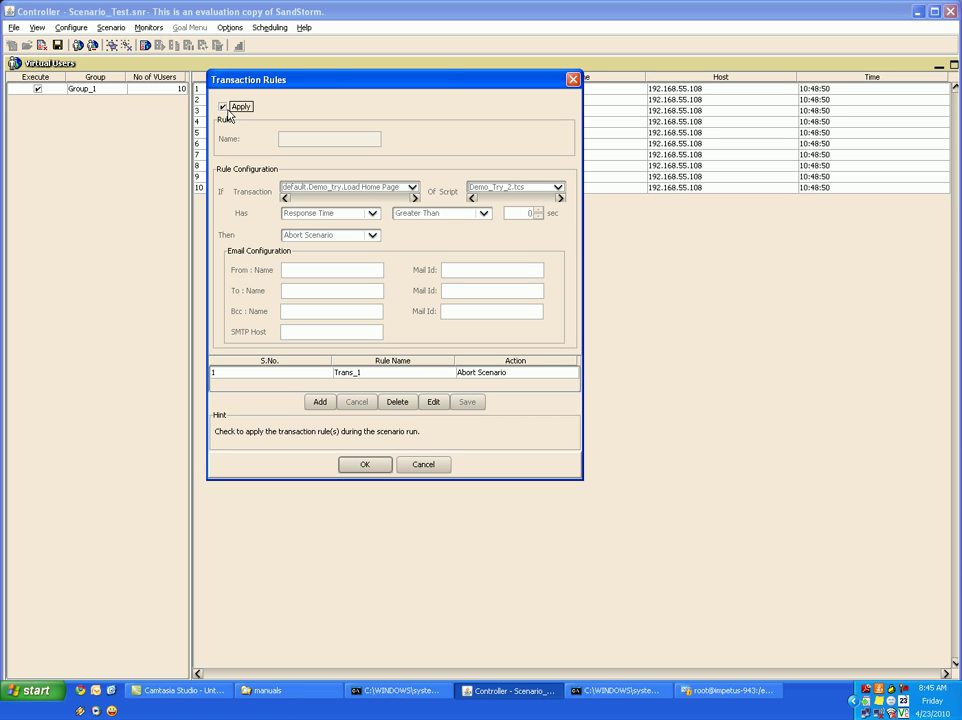
pyautogui.click(373, 464)
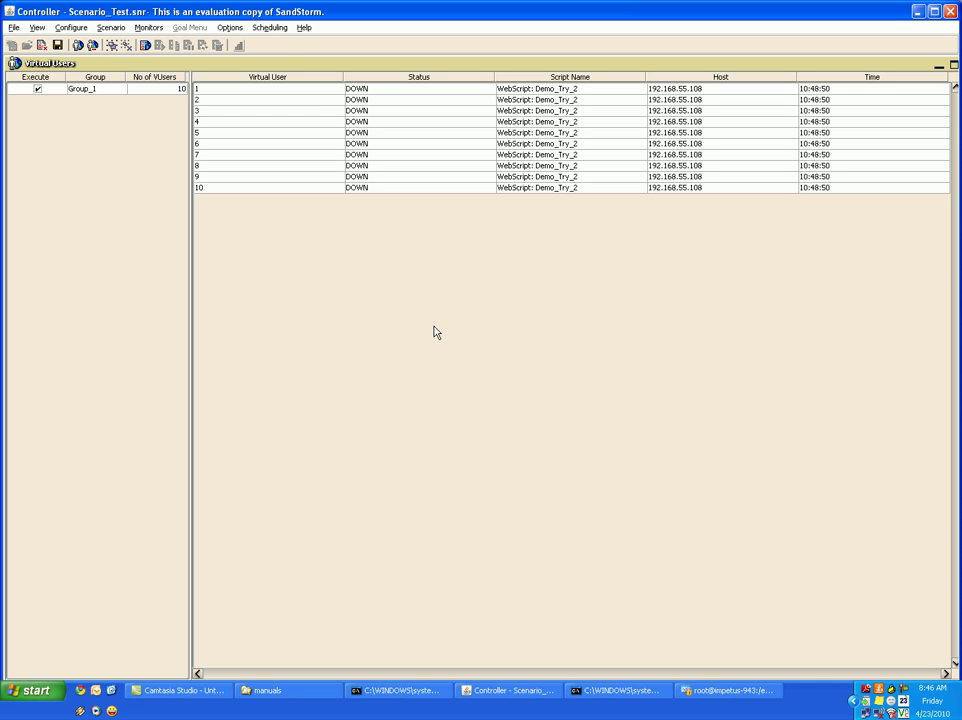
# Start a new scenario schedule entry for Demo_2.snr with the date 23-4-2010.
pyautogui.click(277, 30)
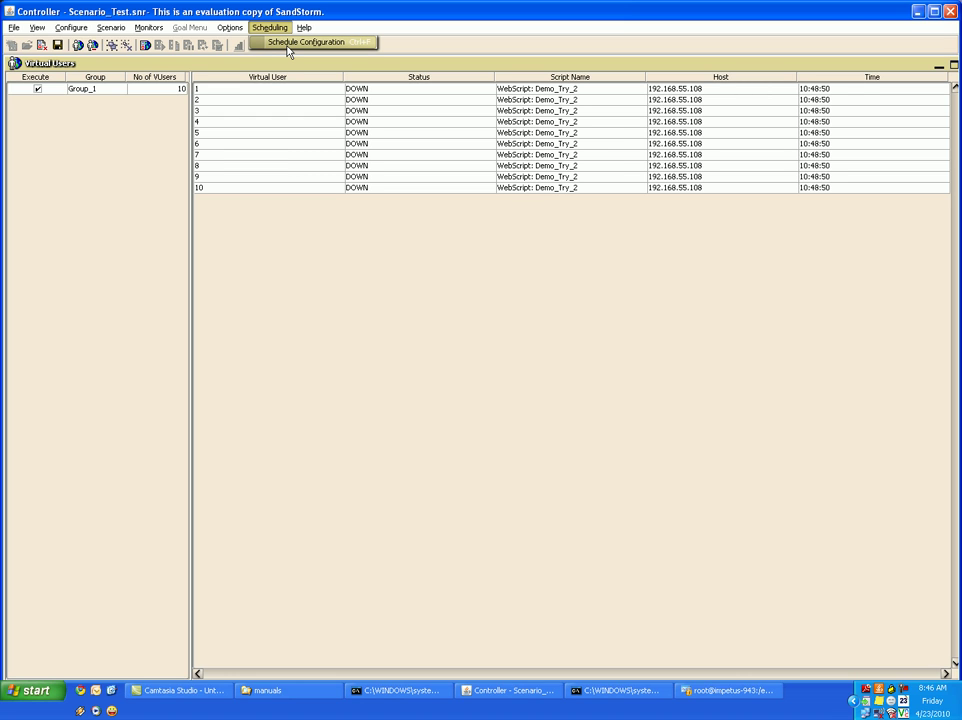
pyautogui.click(287, 46)
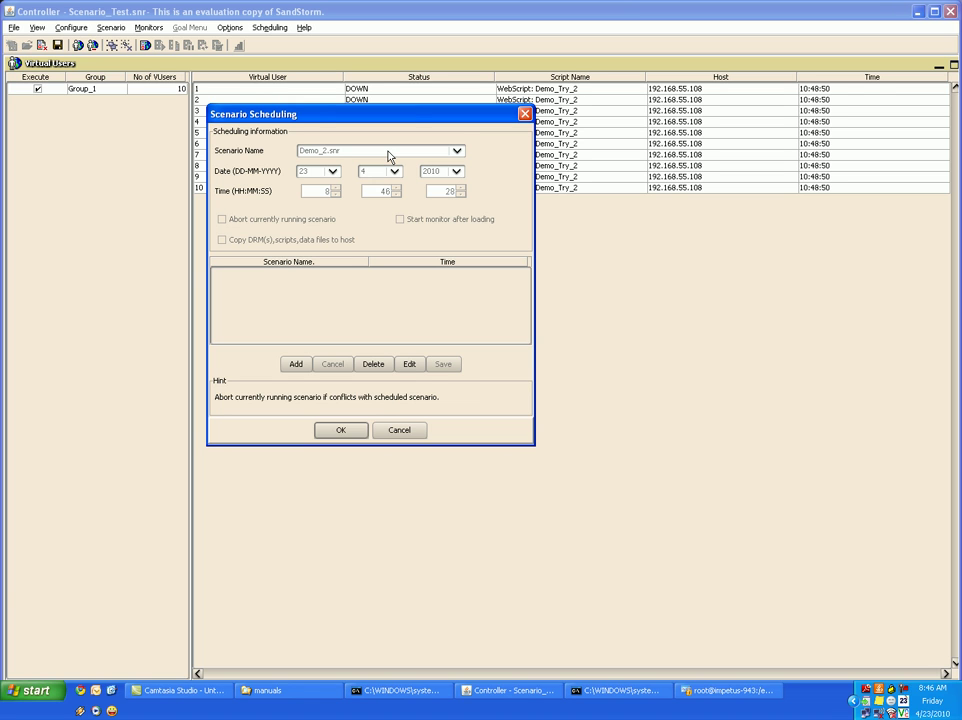
pyautogui.click(290, 365)
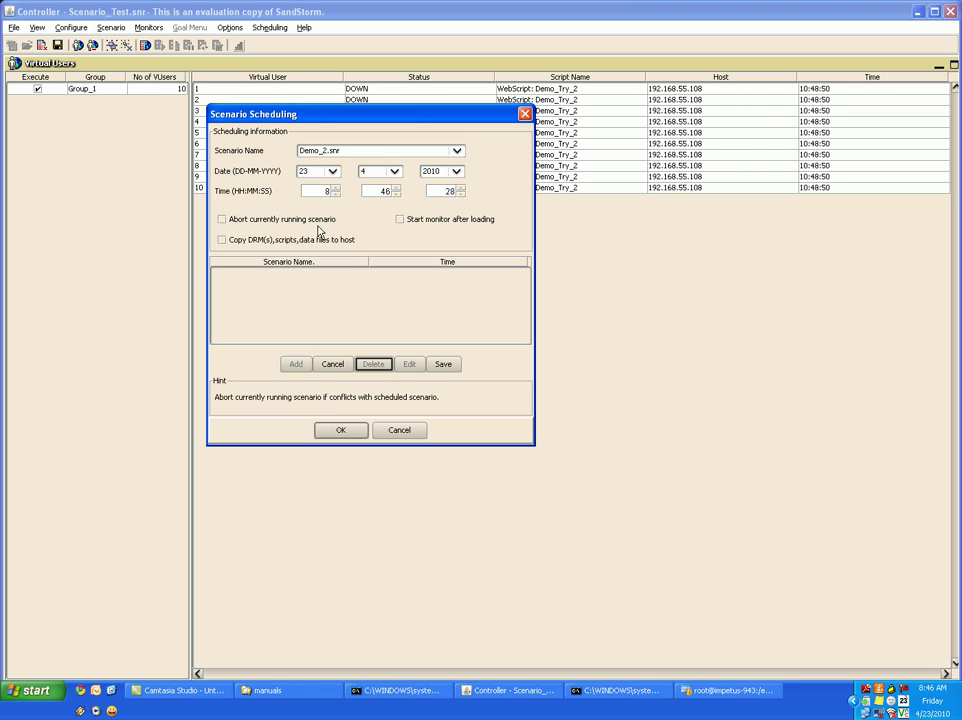
pyautogui.click(340, 152)
pyautogui.click(340, 166)
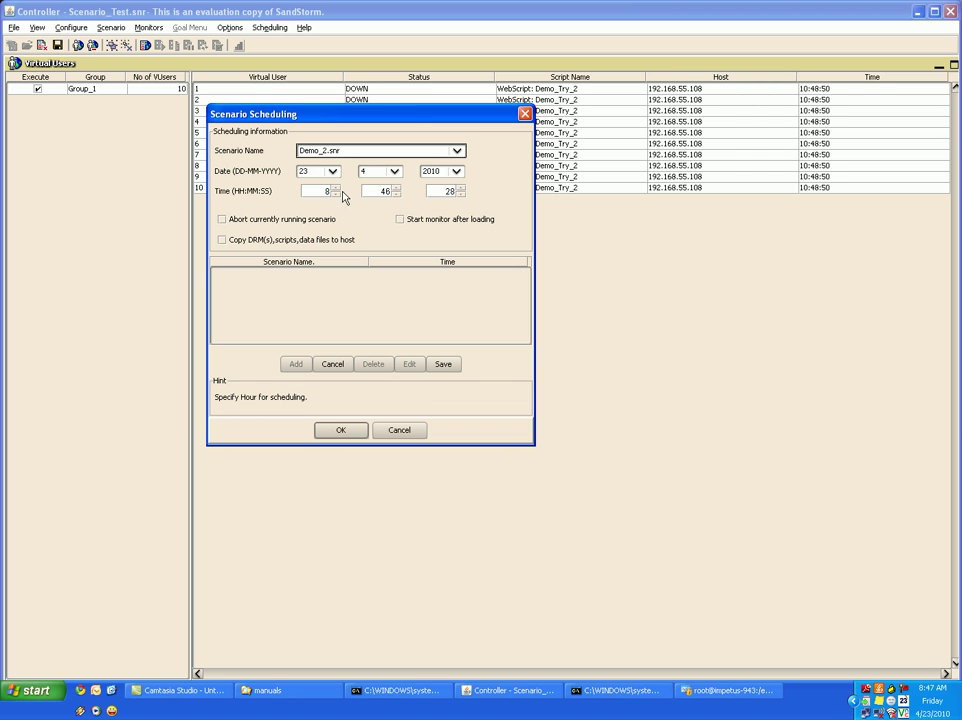
pyautogui.click(333, 171)
pyautogui.click(369, 171)
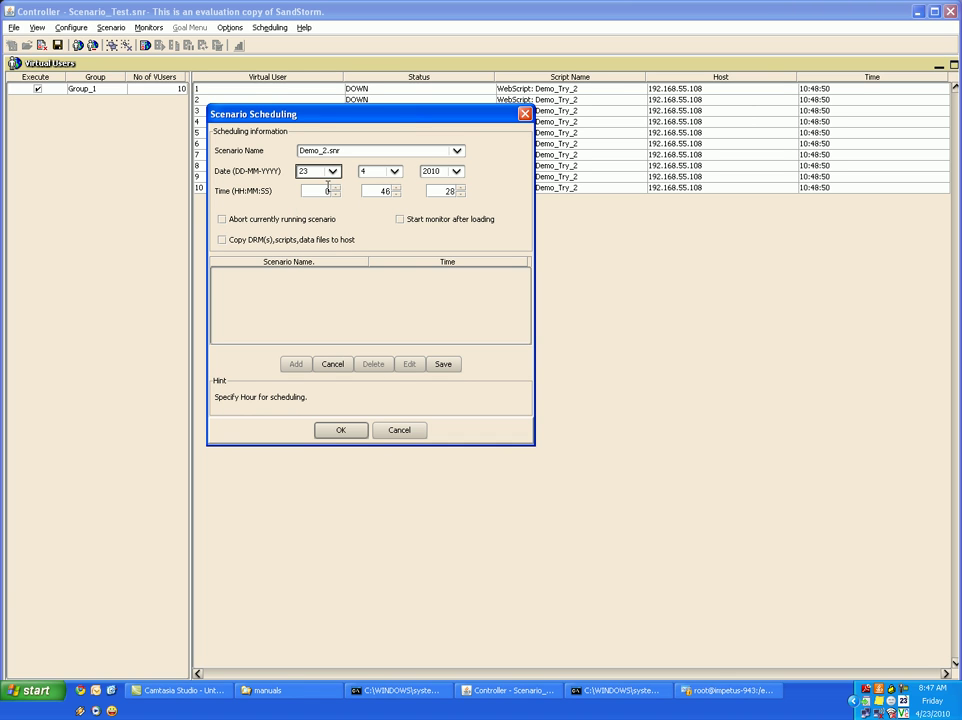
pyautogui.click(325, 189)
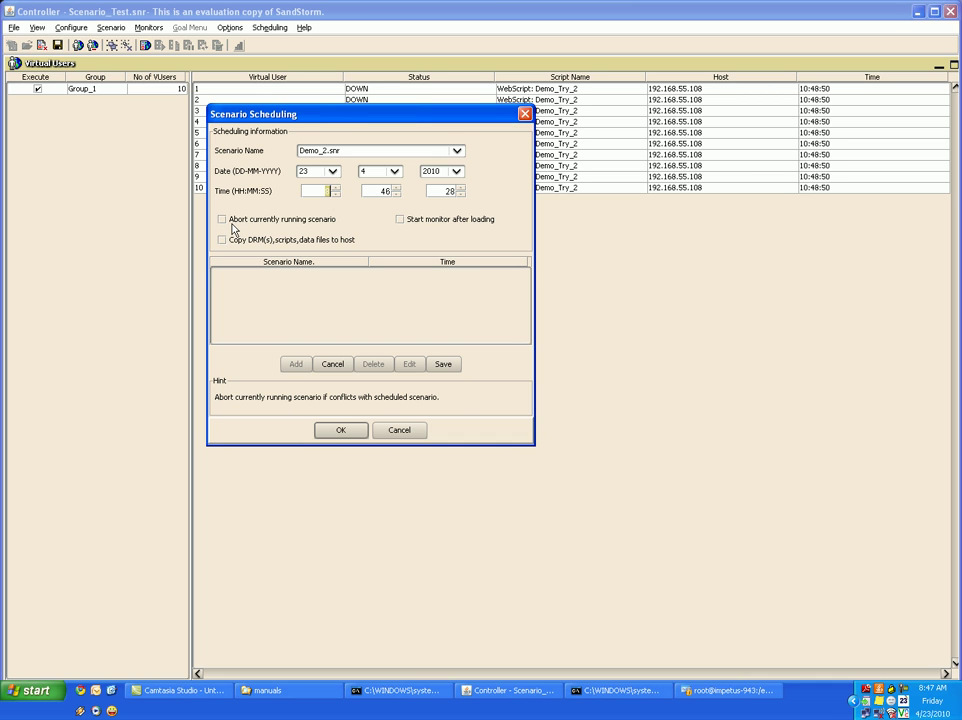
# Enable starting the monitor after loading, copying DRM(s), scripts and data files to the host, and aborting the currently running scenario.
pyautogui.click(401, 220)
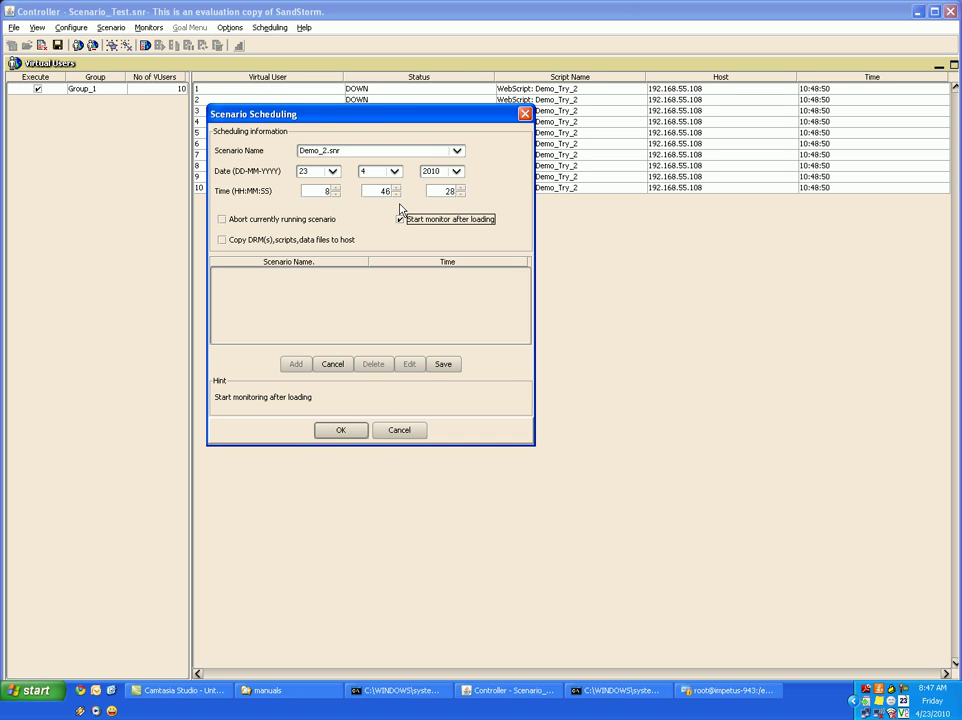
pyautogui.click(223, 242)
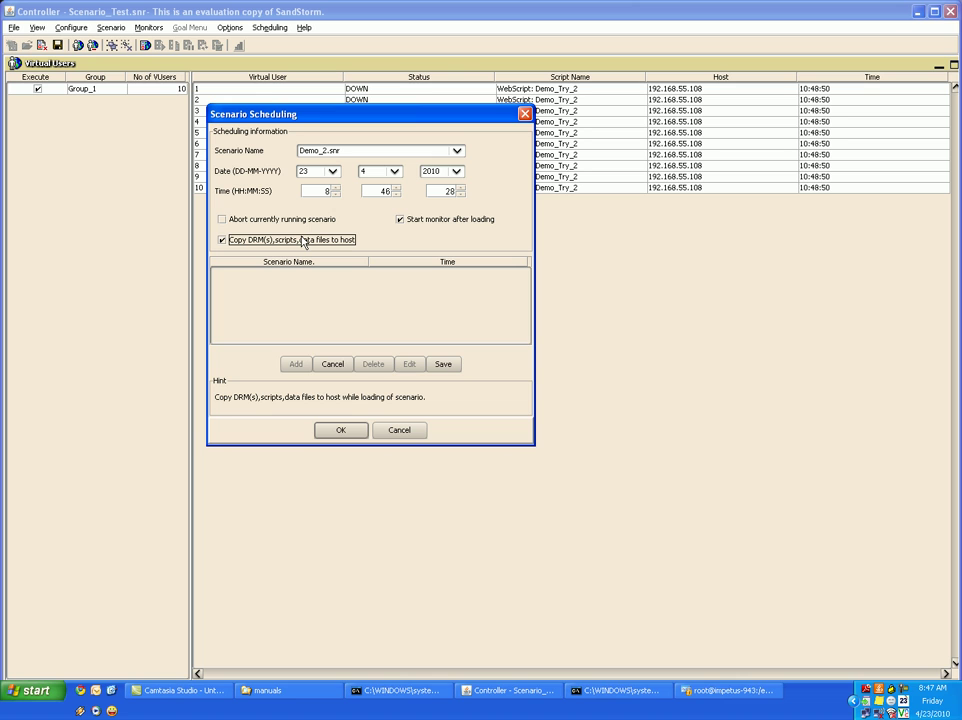
pyautogui.click(228, 224)
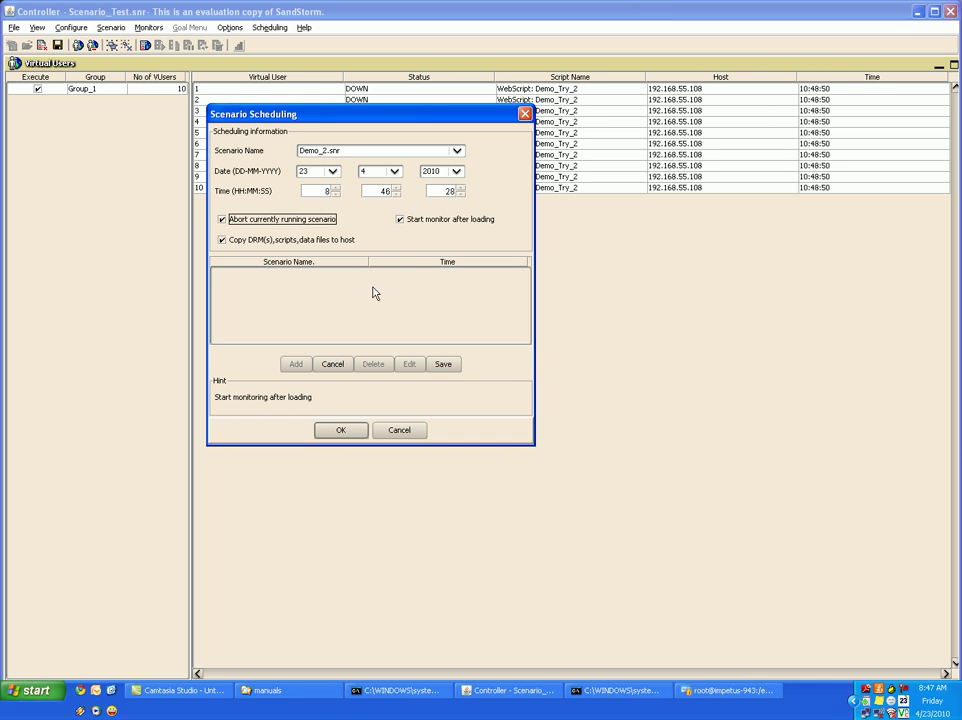
# Set the scheduled minute to 50, save the schedule entry and confirm the scenario scheduling.
pyautogui.click(384, 191)
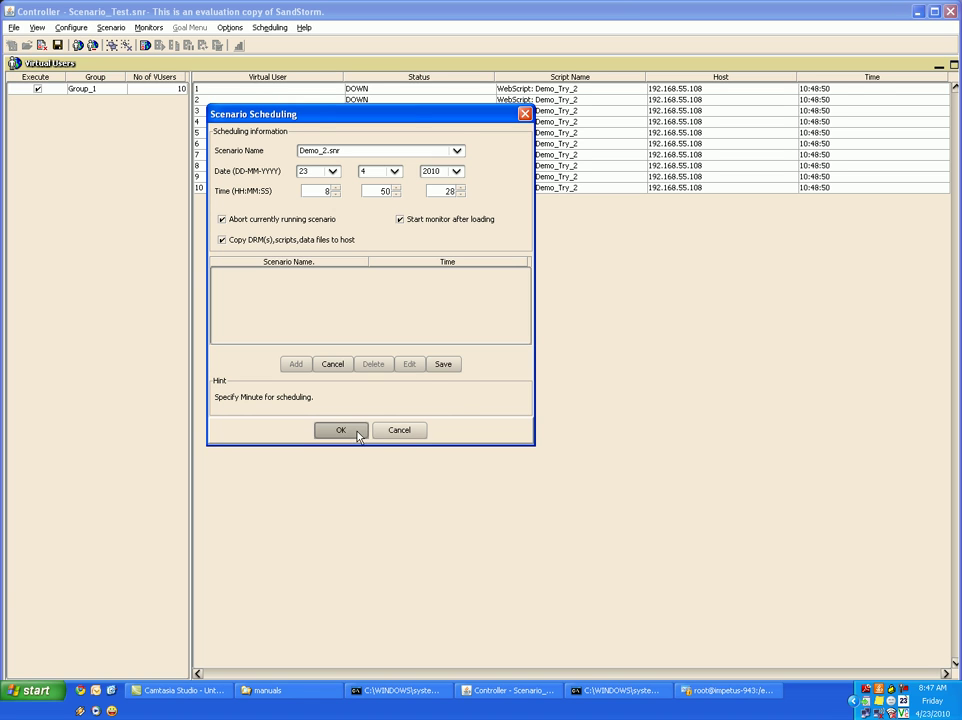
pyautogui.click(455, 369)
pyautogui.click(340, 430)
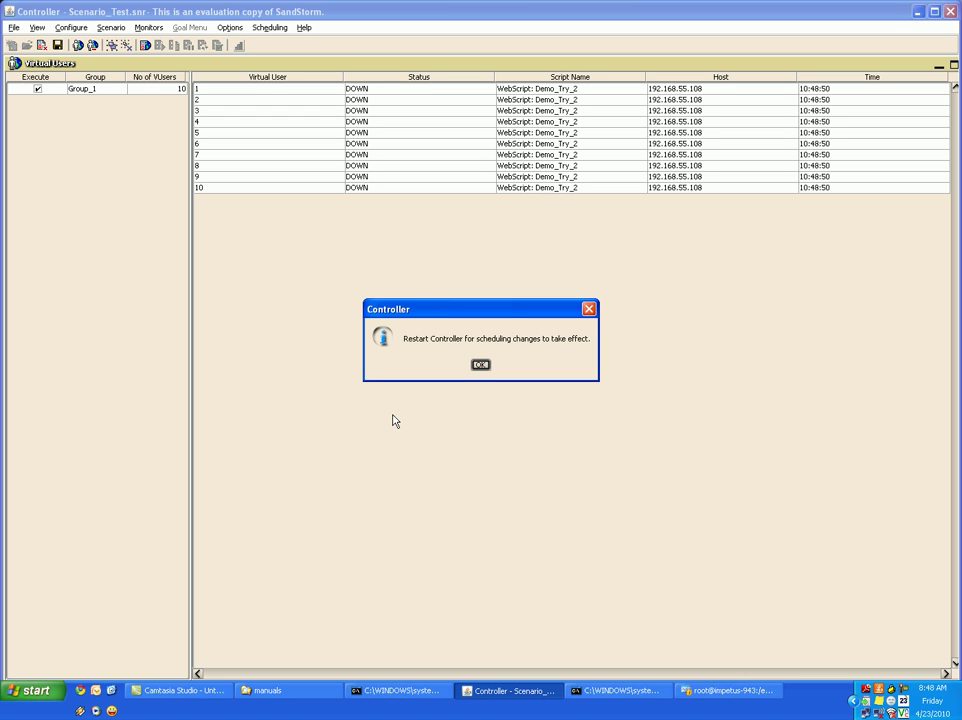
pyautogui.click(481, 366)
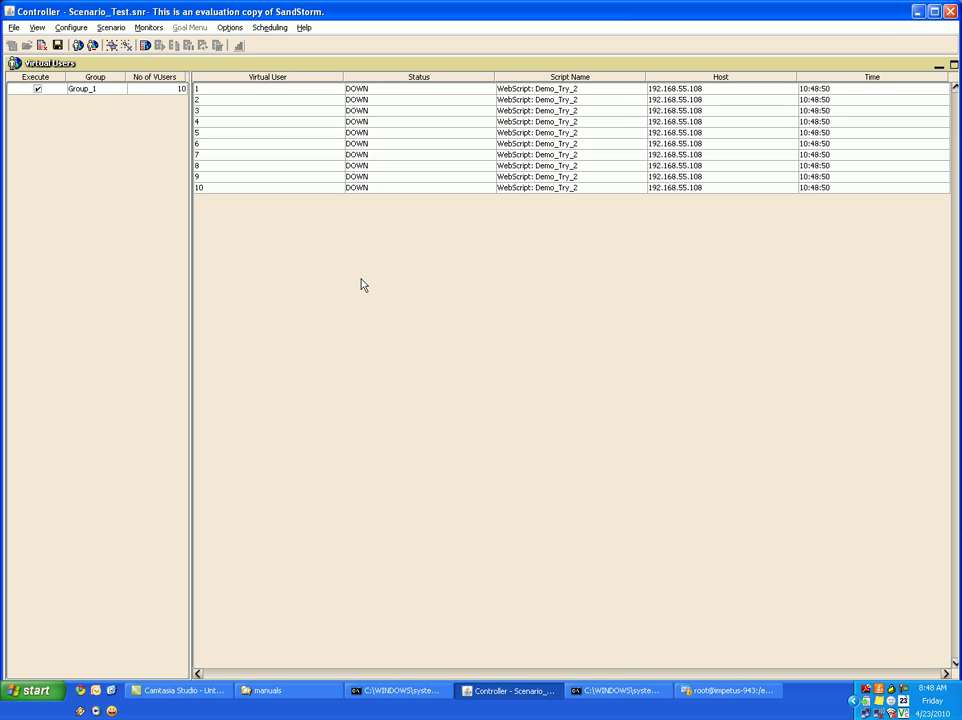